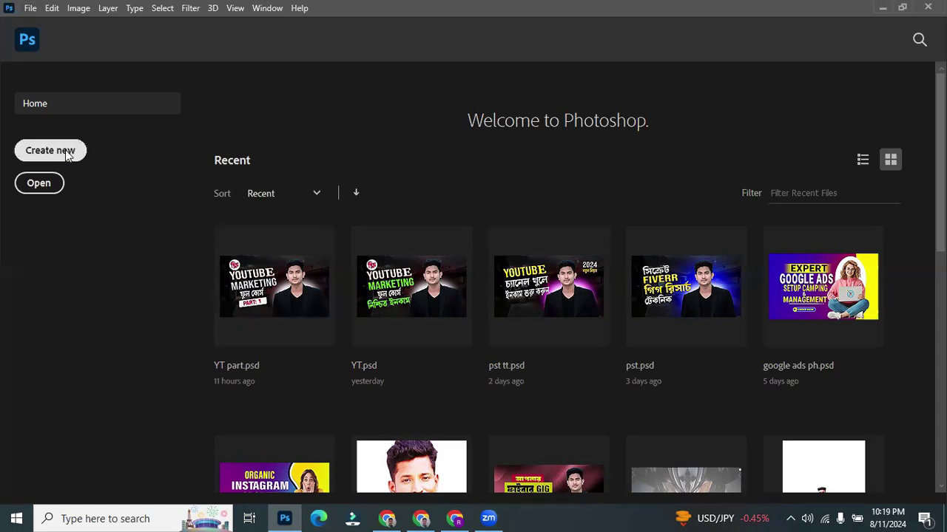
Start a new document and name it Tools.
click(28, 9)
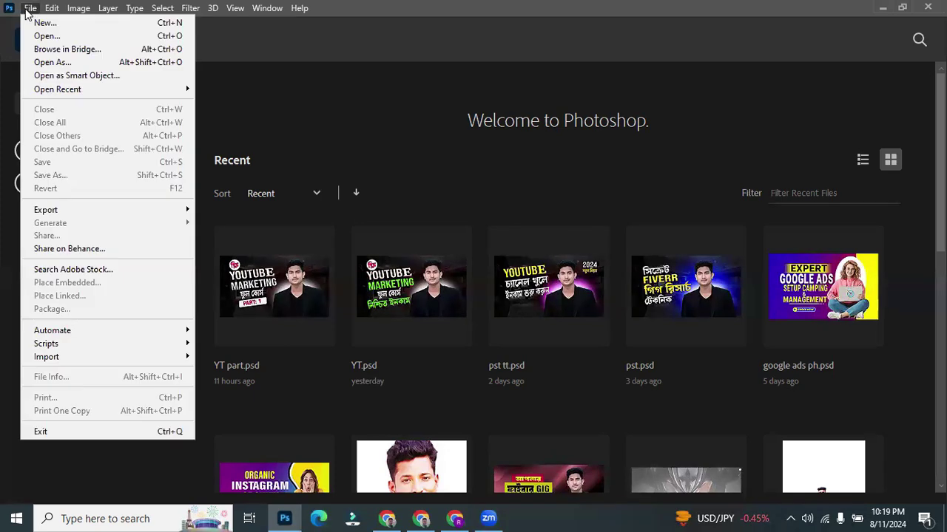
click(43, 23)
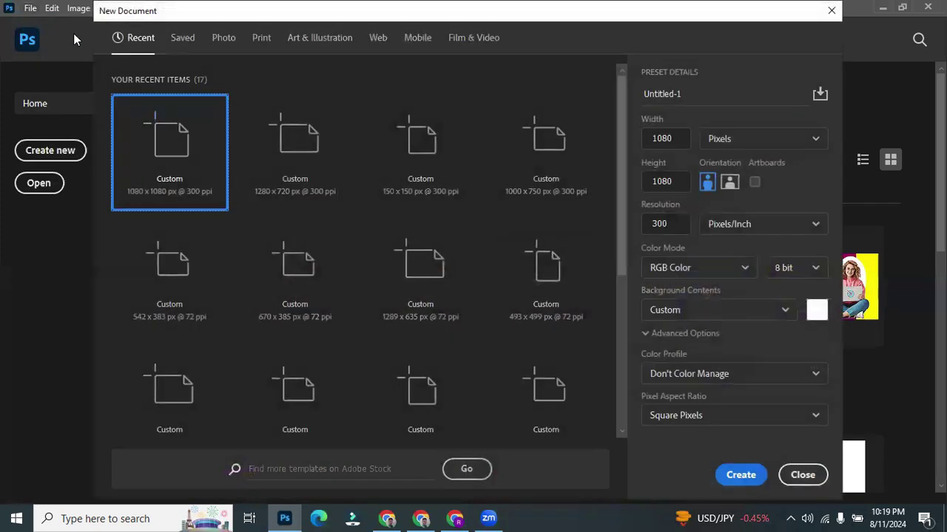
drag(681, 93, 640, 96)
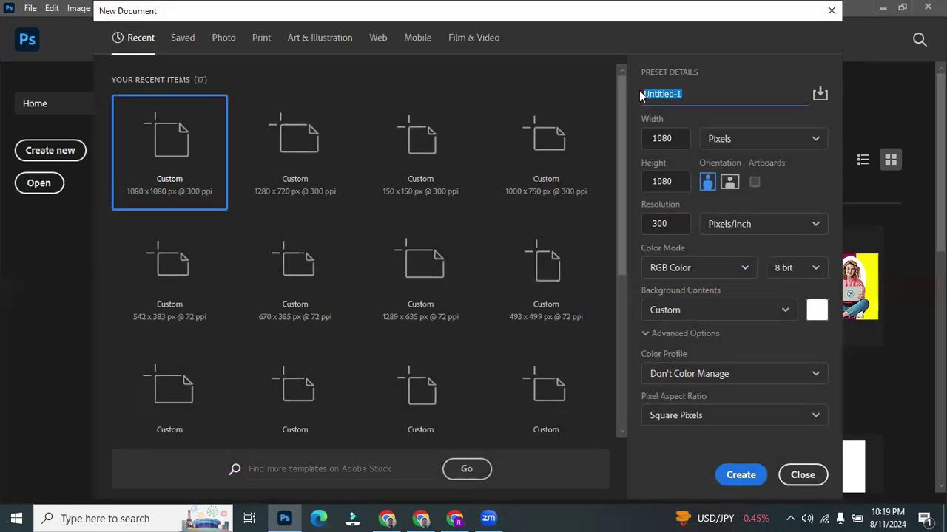
key(BackSpace)
text(Tools)
Keep the new document's width at 1080 and choose Pixels as its unit.
double_click(662, 137)
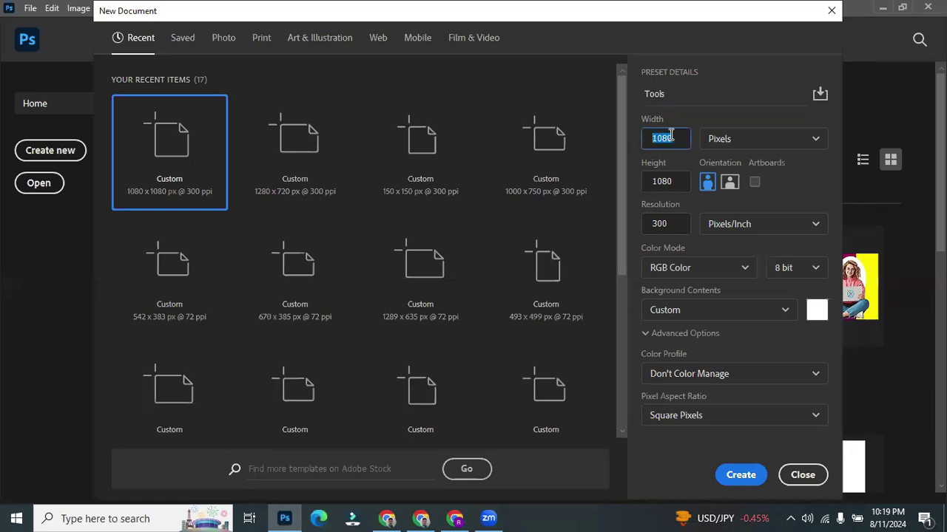
click(674, 138)
double_click(675, 138)
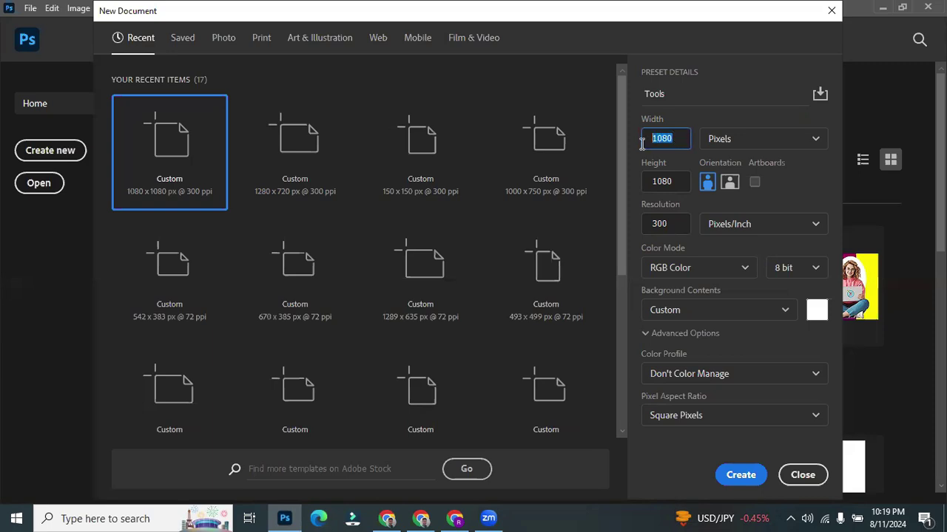
click(755, 138)
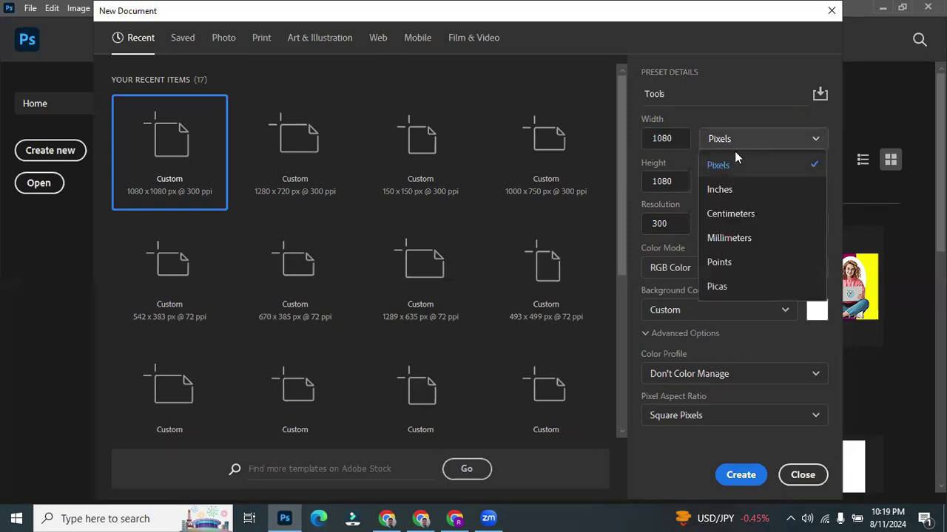
click(716, 166)
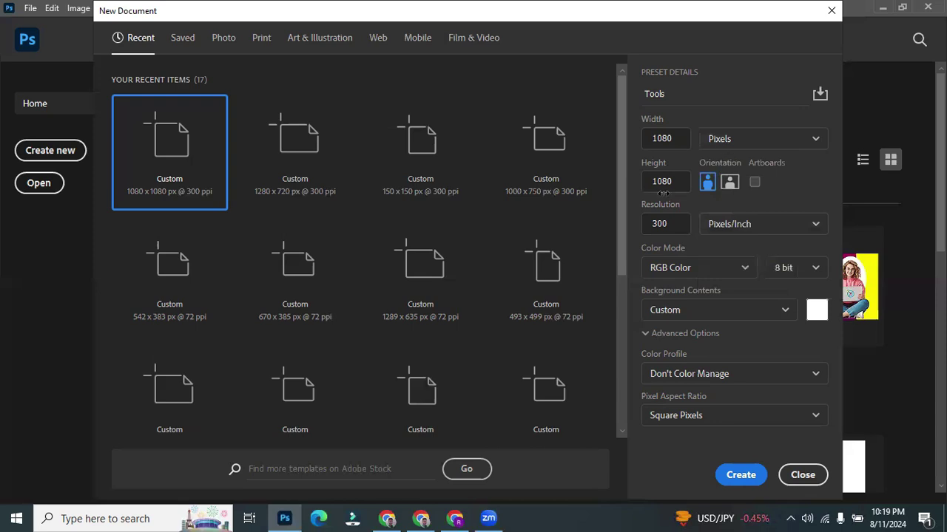
Keep the document's height at 1080 pixels and its resolution at 300 Pixels/Inch.
drag(674, 181, 636, 184)
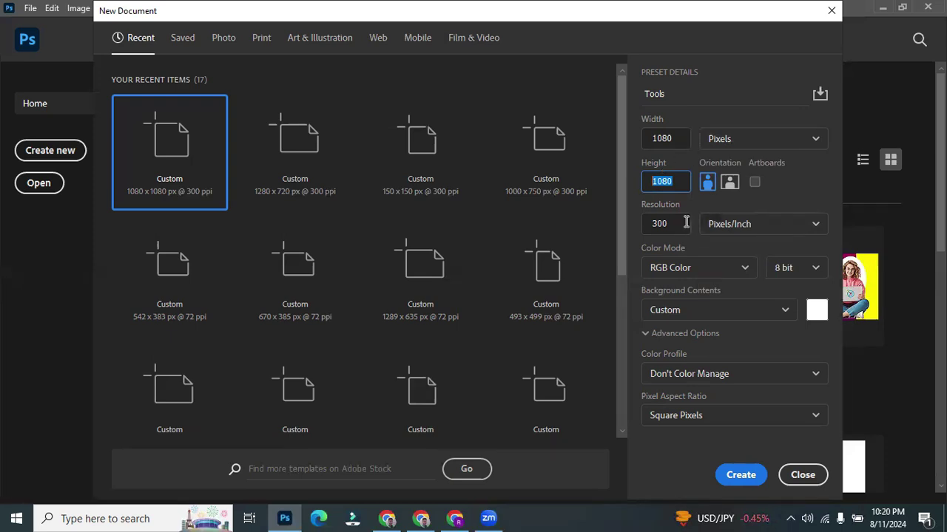
key(Tab)
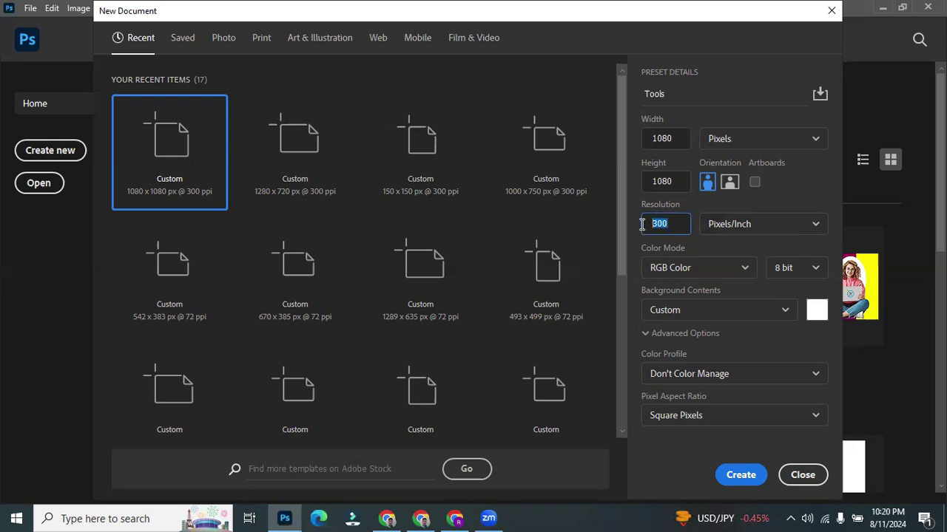
drag(668, 224, 643, 228)
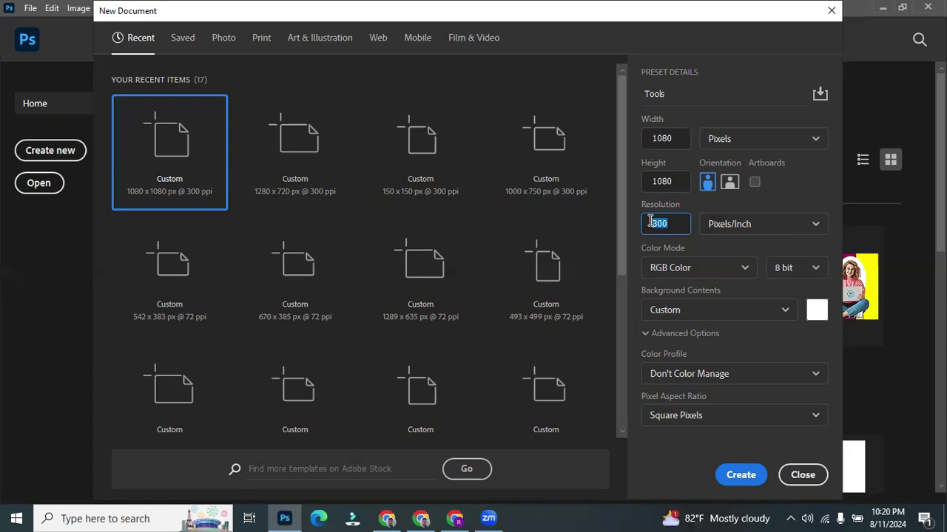
click(736, 221)
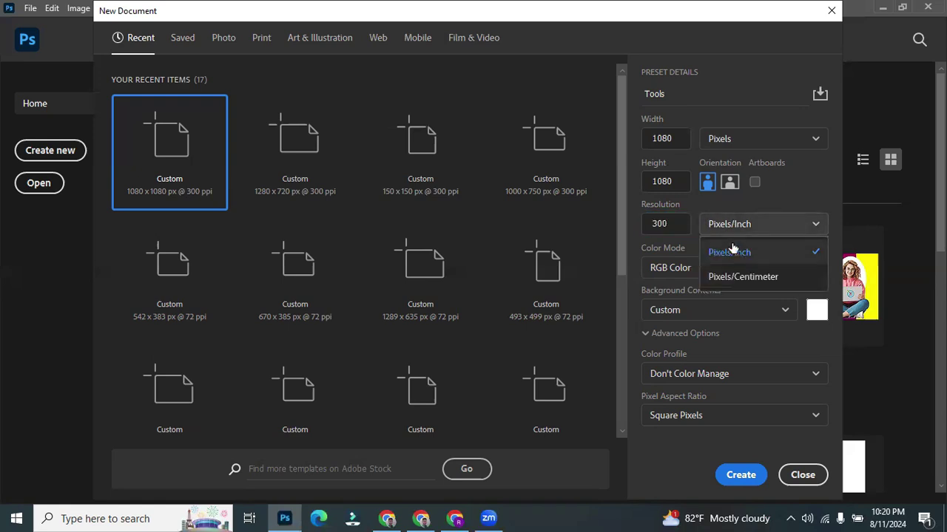
click(734, 241)
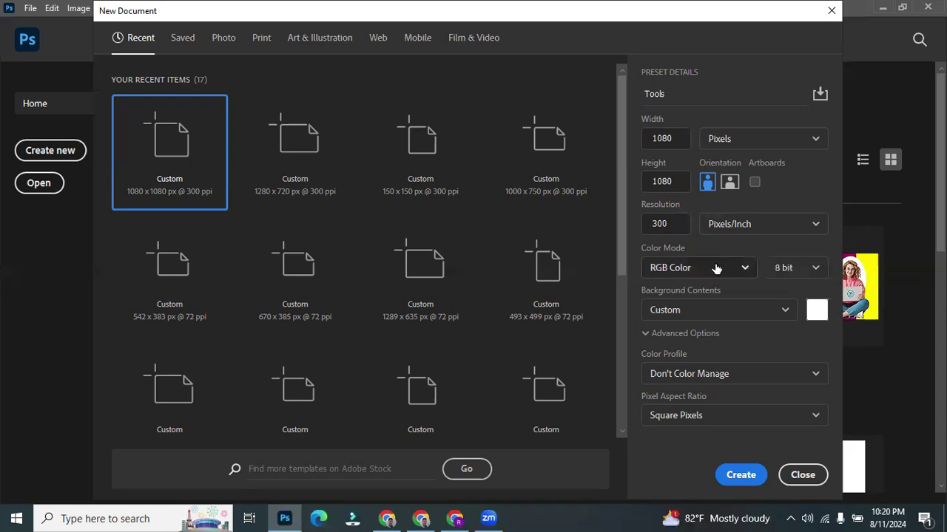
Choose RGB Color as the color mode and accept white (ffffff) as the custom background color.
click(718, 268)
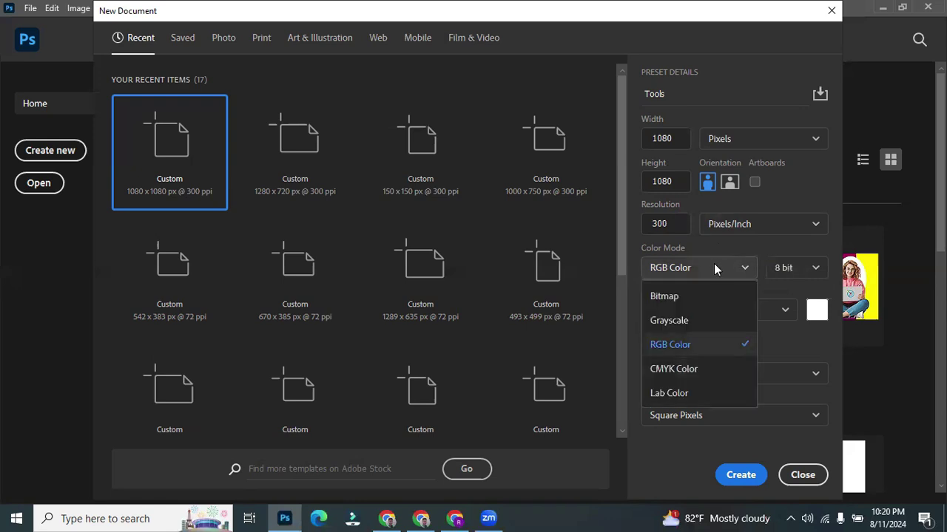
key(Escape)
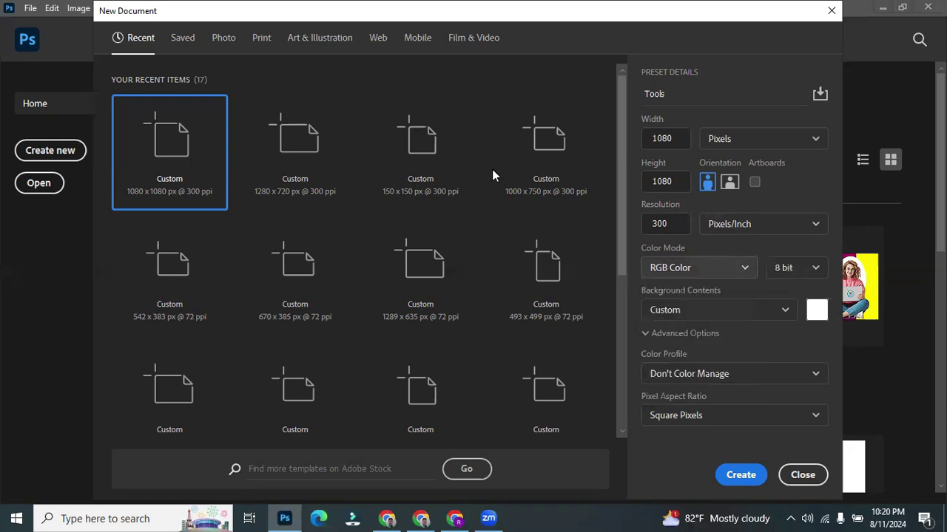
click(698, 266)
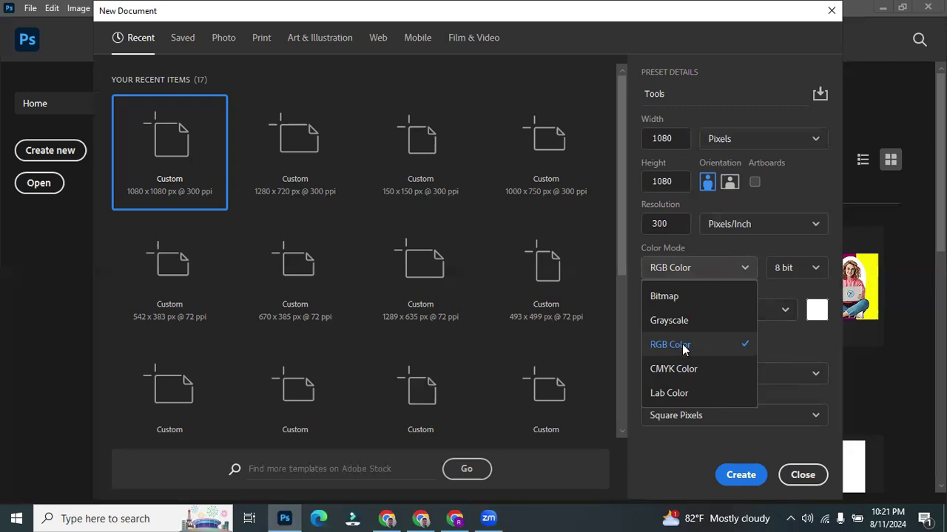
click(681, 347)
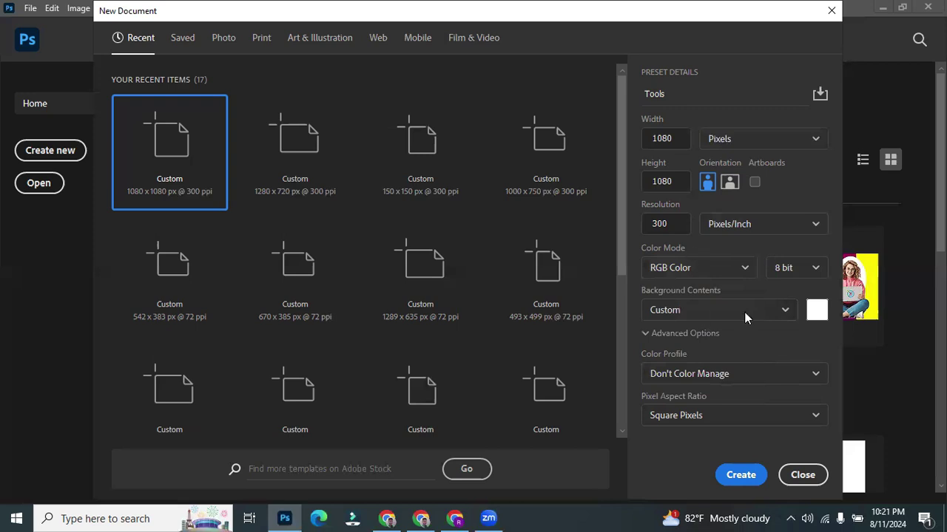
click(816, 314)
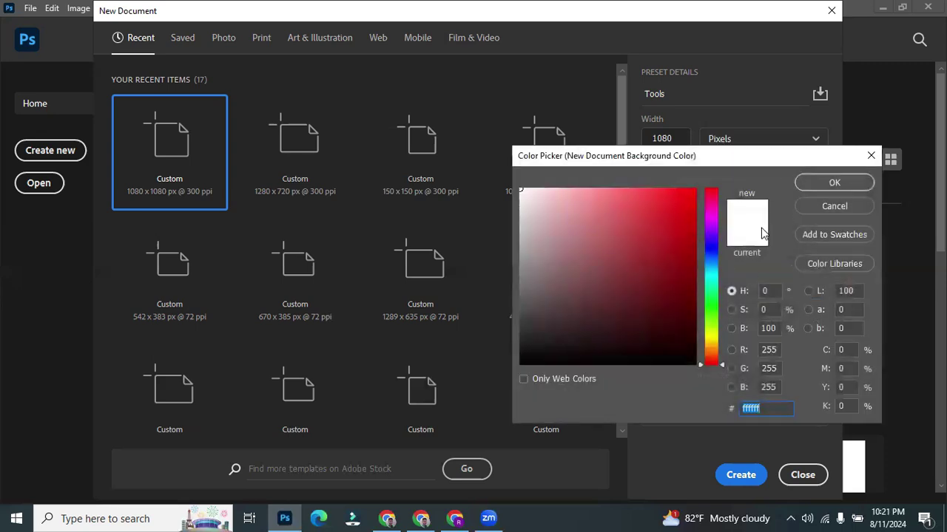
click(833, 182)
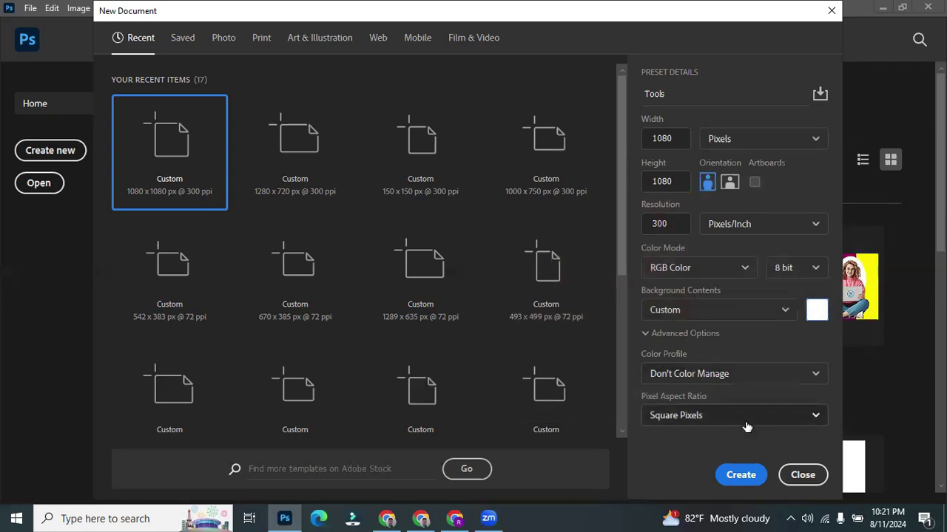
Create the Tools document and dock its floating window as a tab in the workspace.
click(741, 476)
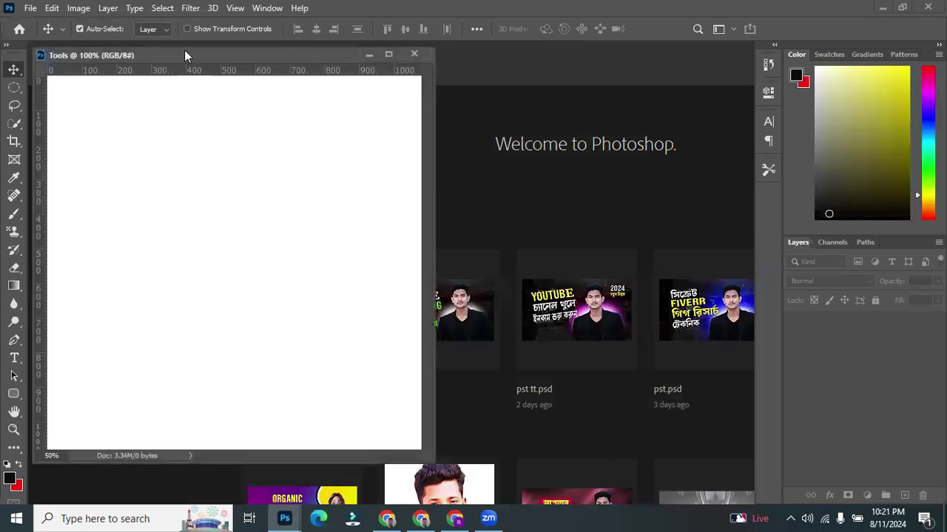
drag(191, 42, 184, 42)
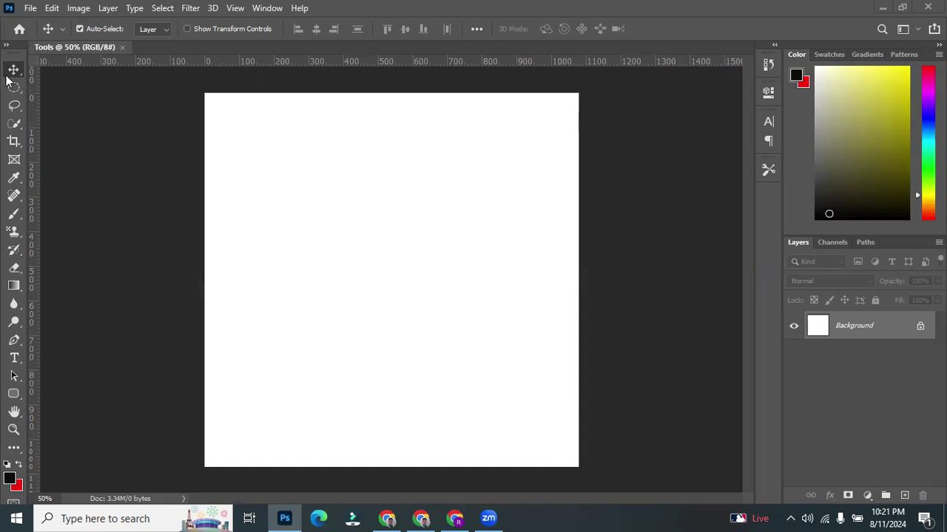
Pick an olive-yellow foreground color from the color field.
drag(18, 50, 12, 83)
click(896, 74)
click(893, 104)
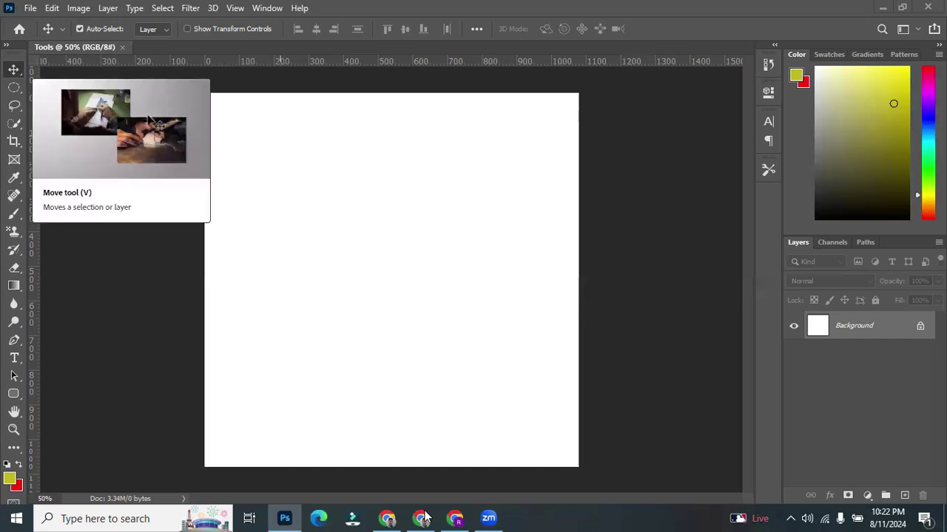
Switch to Chrome, search Google for "follower picture" in a new tab and show the image results.
key(alt+Tab)
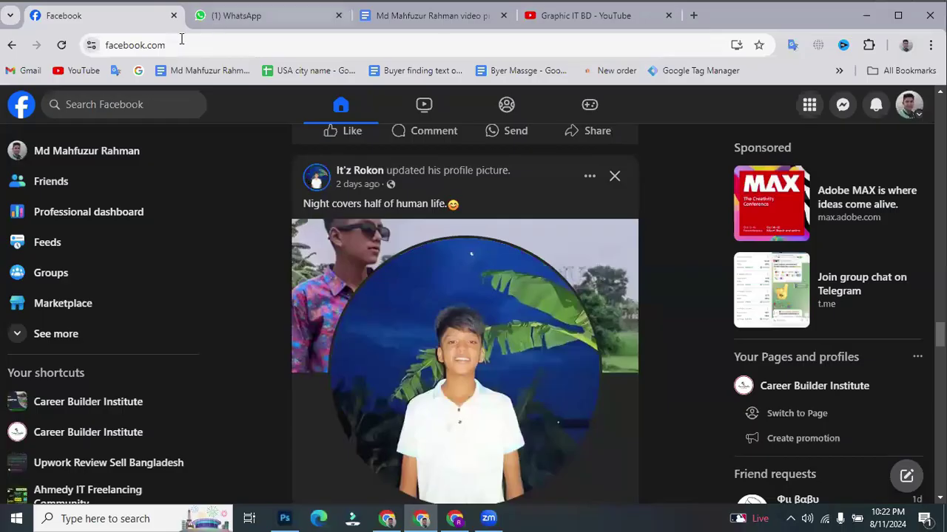
click(692, 16)
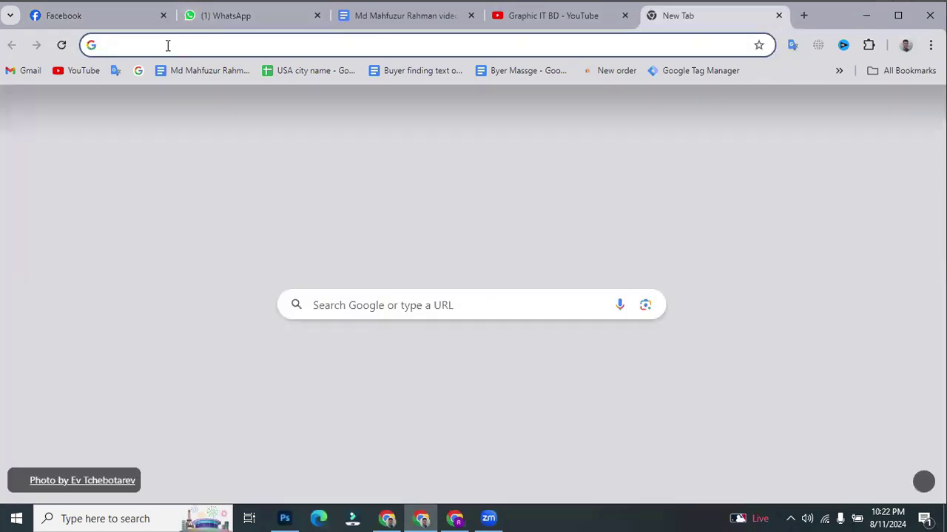
click(167, 44)
text(follw)
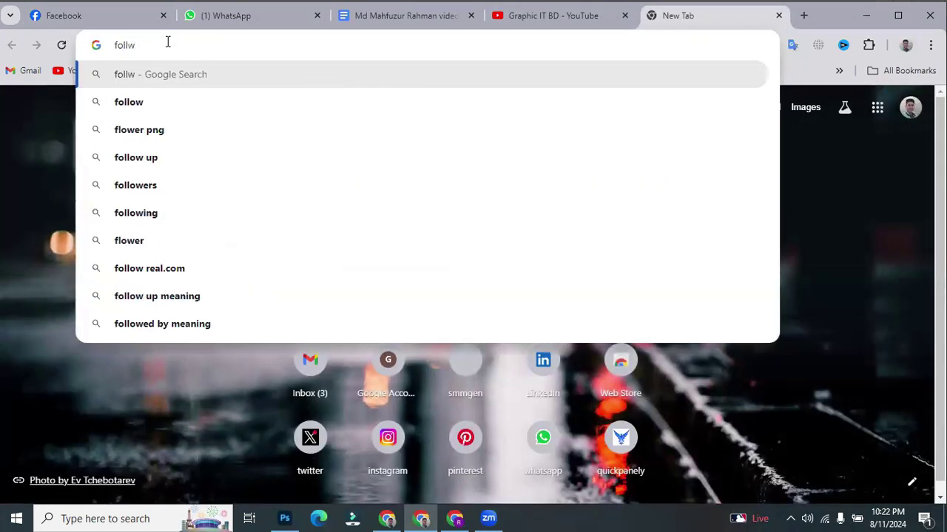
key(BackSpace)
text(ower)
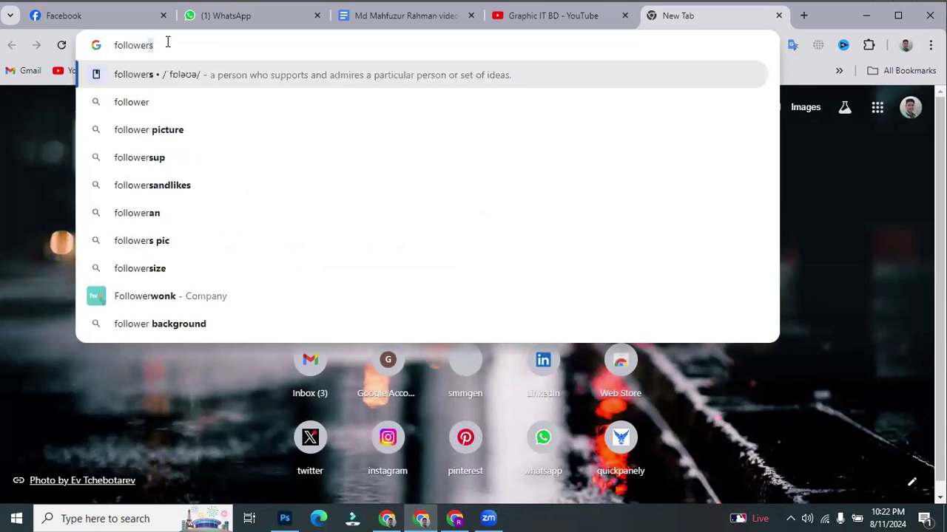
click(174, 130)
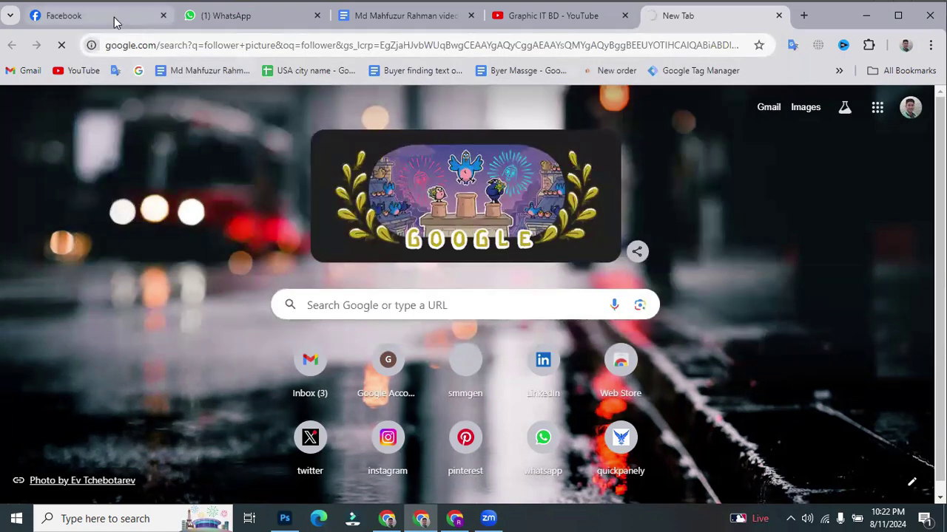
mouse_move(106, 30)
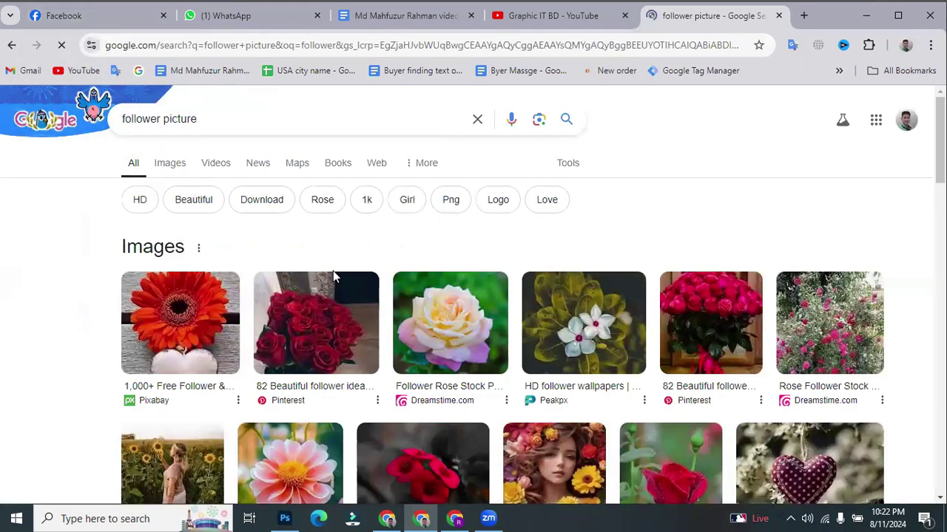
click(170, 166)
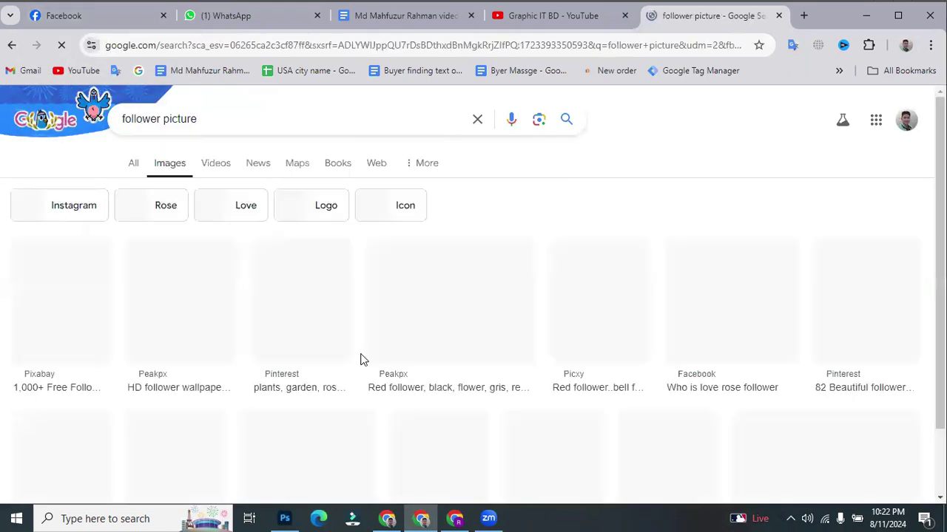
Save the Steemit picture of pink and white flowers against a blue sky to Downloads as images, and return to Photoshop.
scroll(377, 404, down, 1)
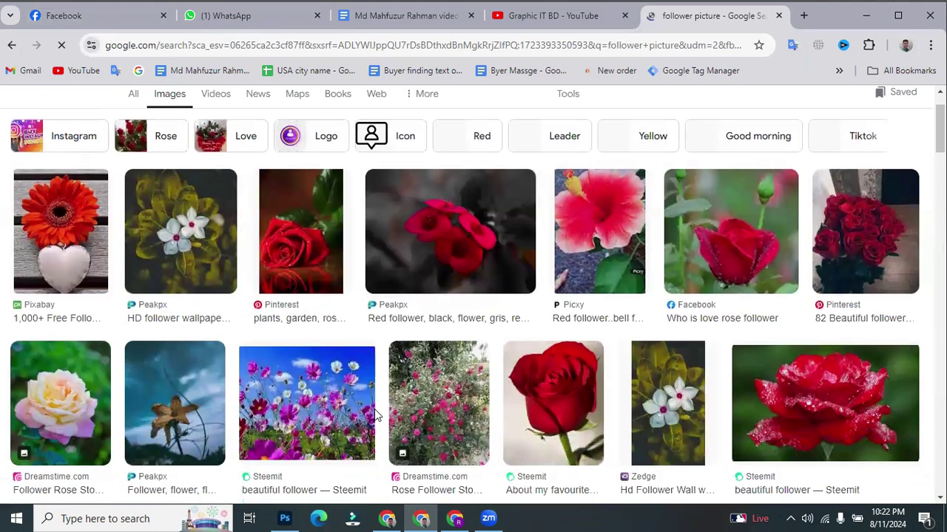
click(330, 419)
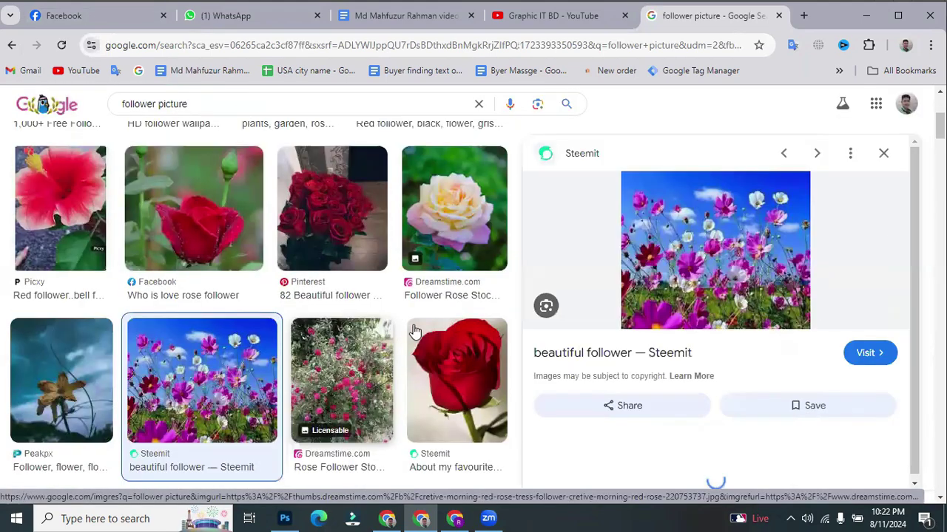
right_click(711, 203)
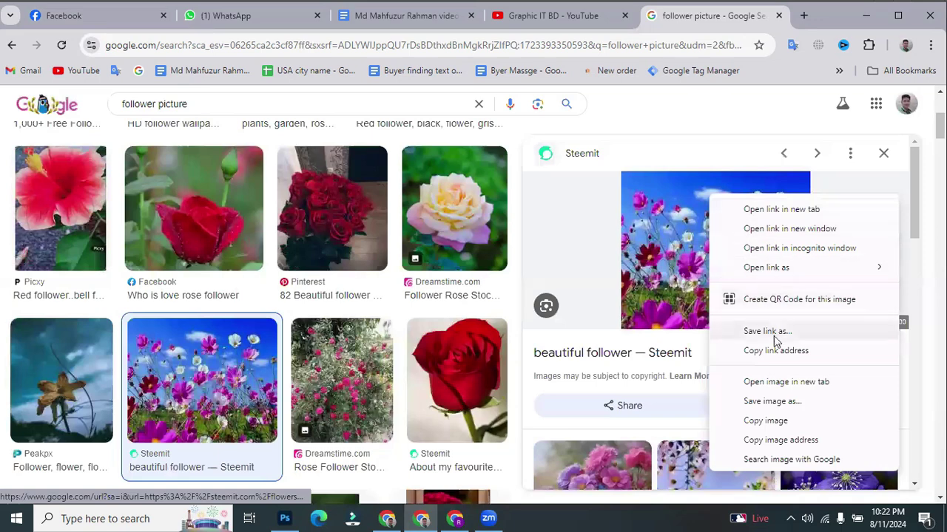
click(769, 402)
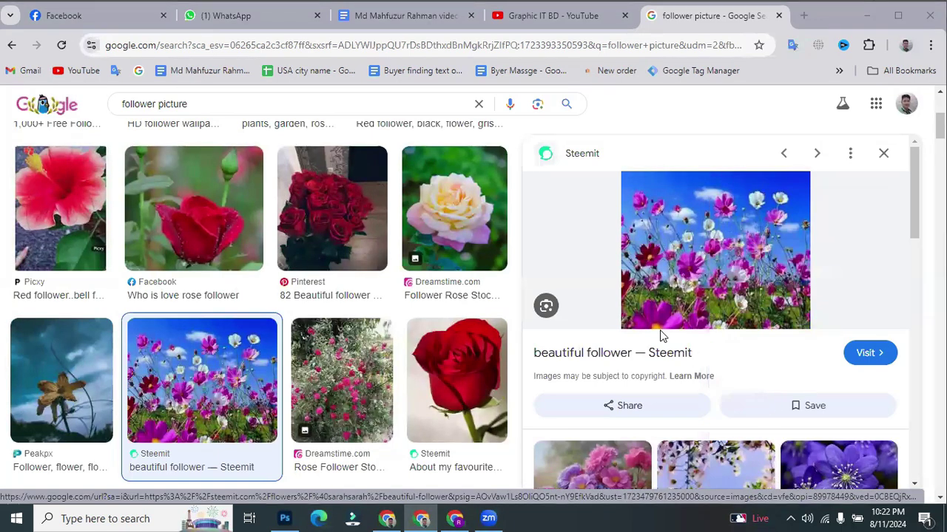
click(65, 149)
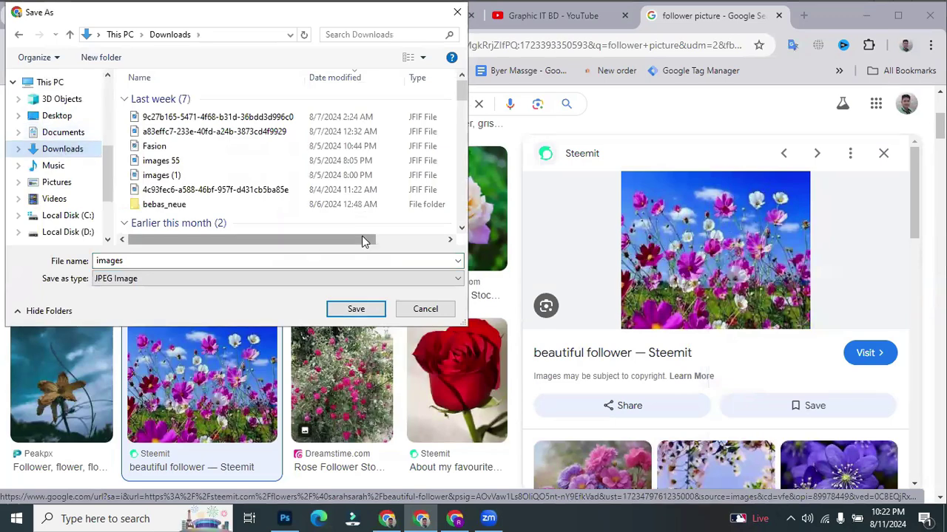
click(361, 309)
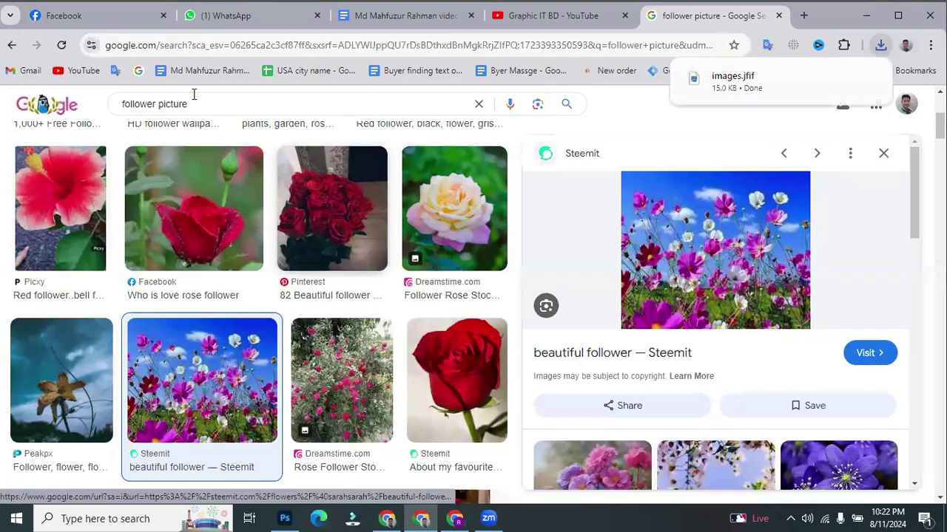
click(284, 518)
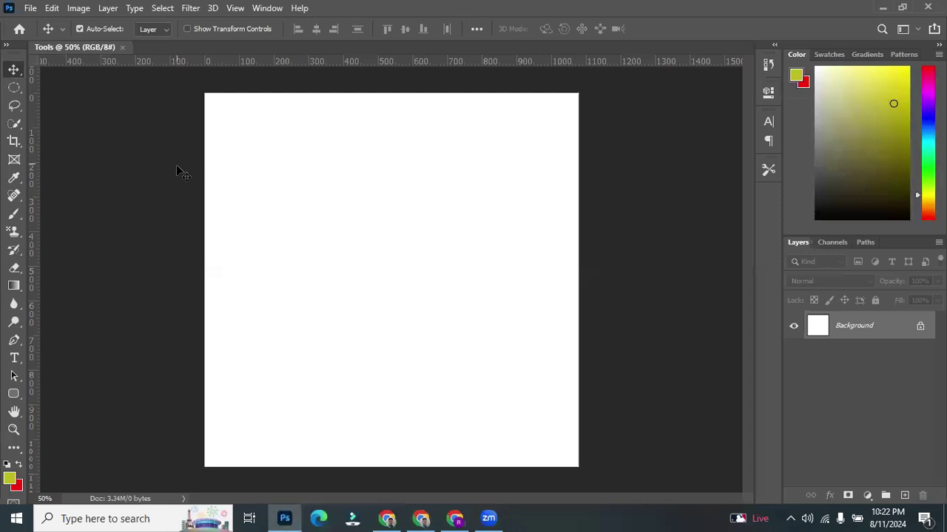
Open the images file from the Downloads folder and dock its window as a tab beside the Tools document.
click(31, 9)
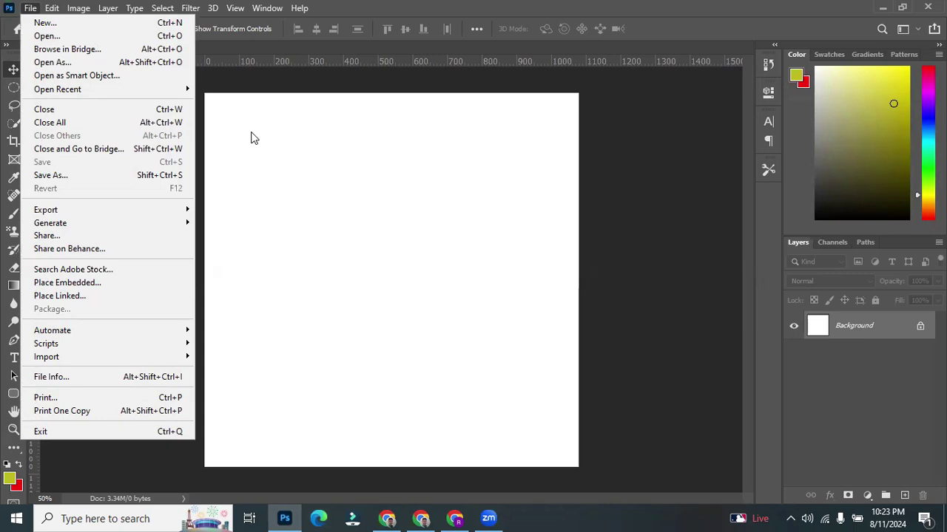
click(45, 35)
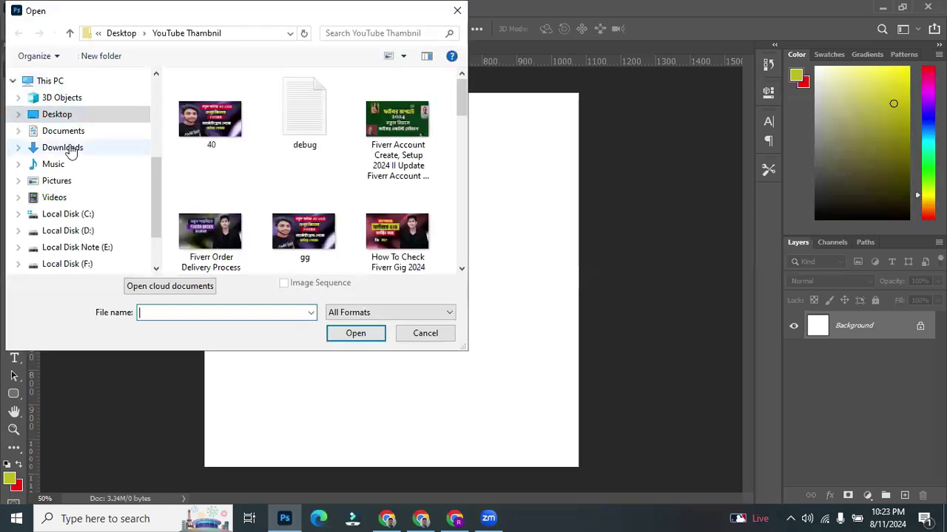
click(70, 150)
click(198, 118)
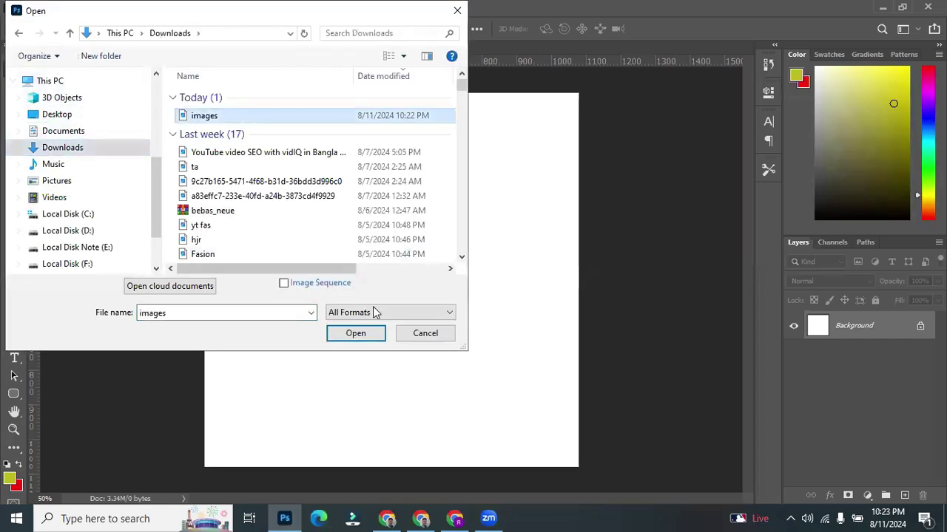
click(348, 332)
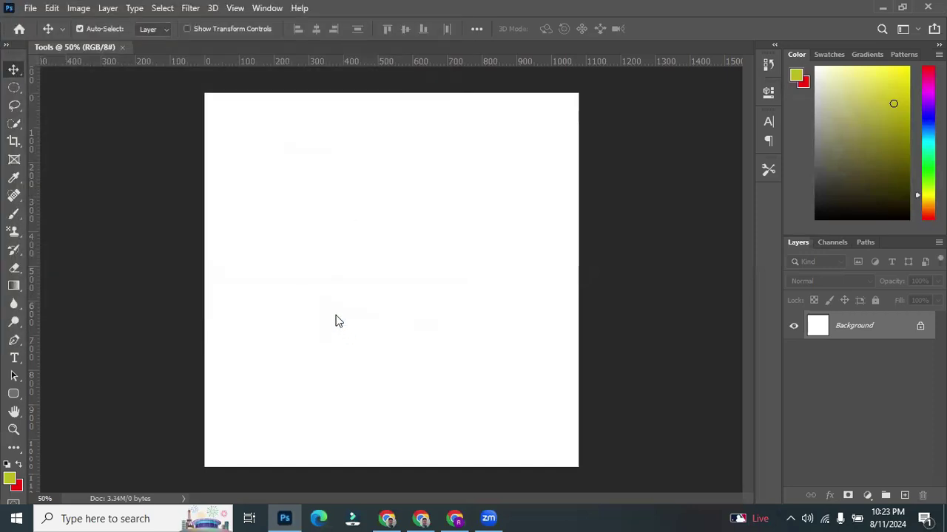
drag(133, 68, 195, 48)
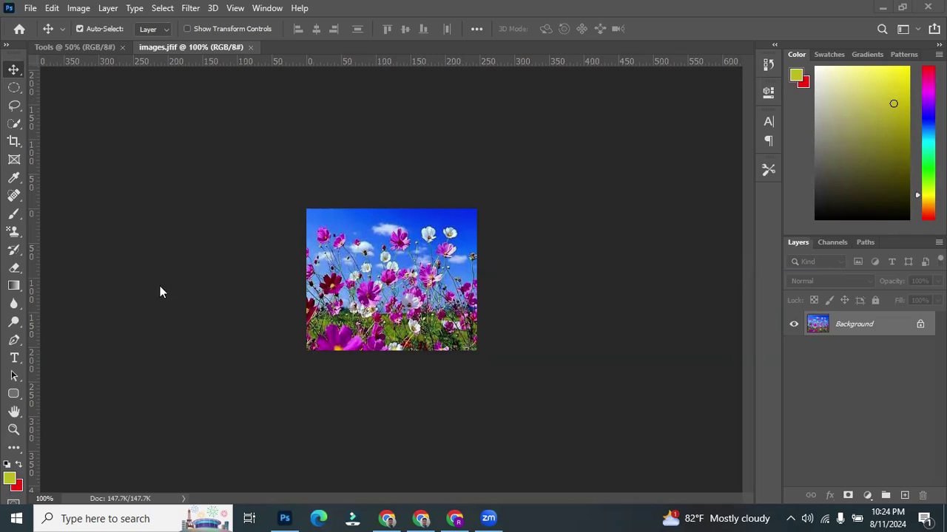
Magnify the centre of the flower picture to 500% with the Zoom tool.
click(14, 432)
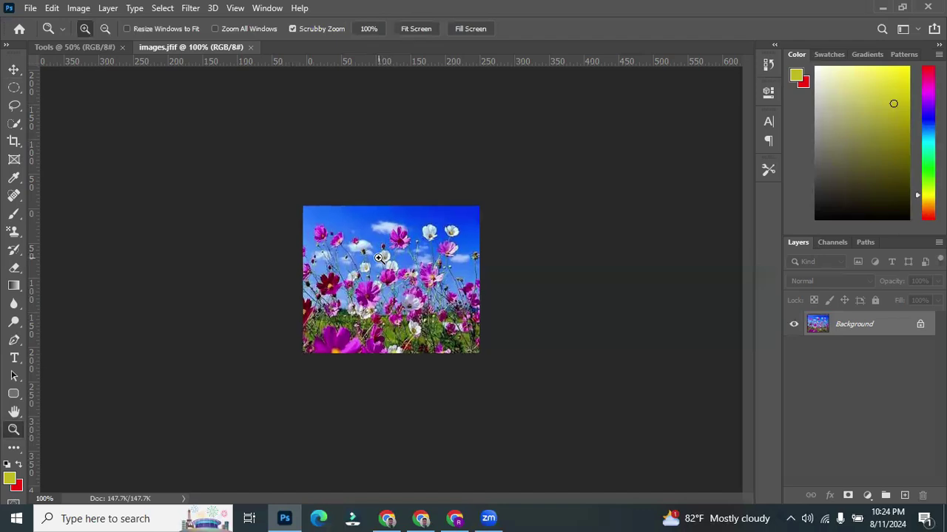
click(378, 257)
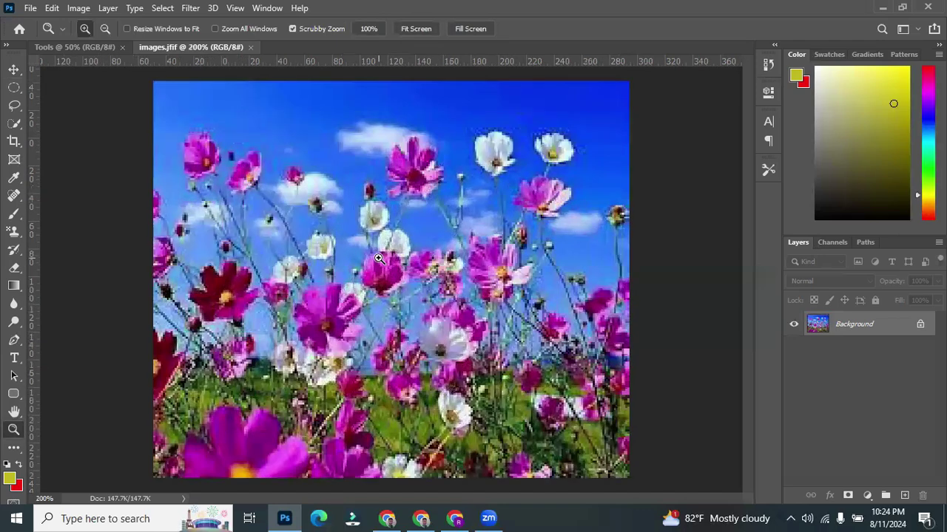
click(378, 258)
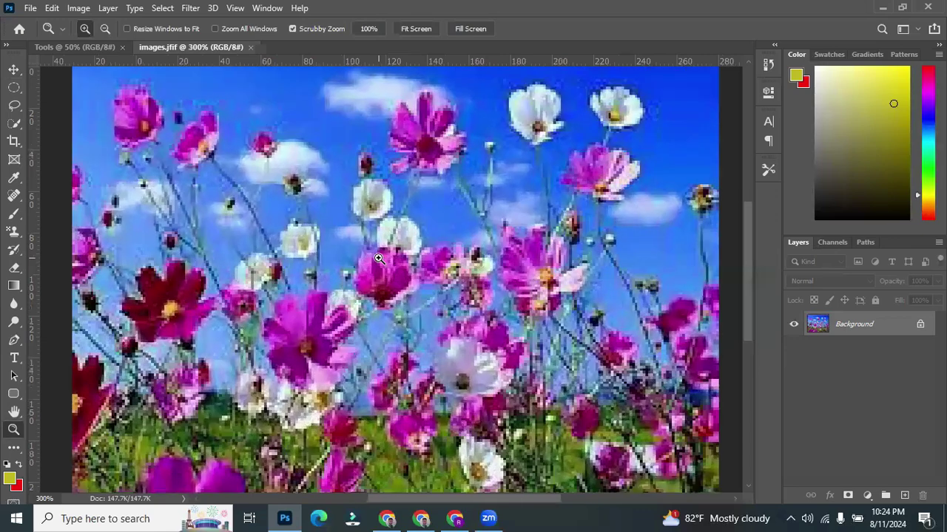
click(378, 258)
right_click(378, 257)
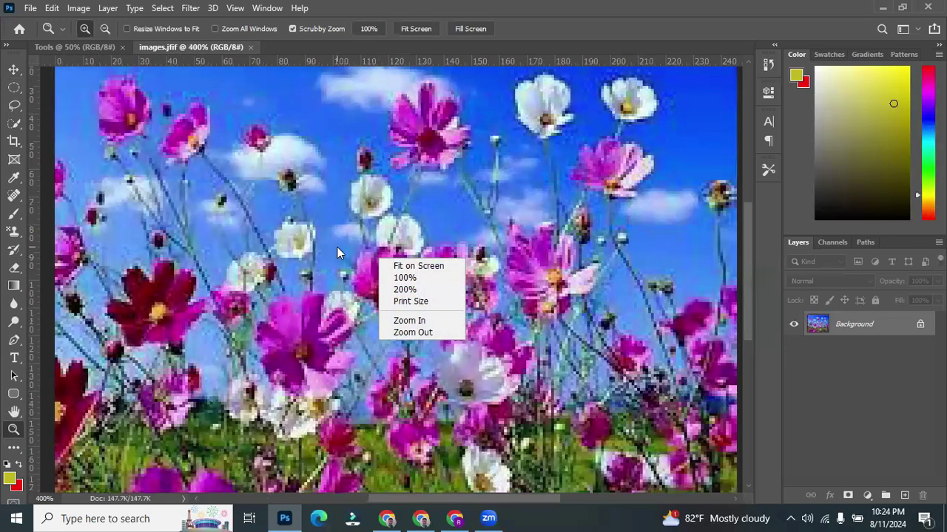
click(349, 249)
click(350, 250)
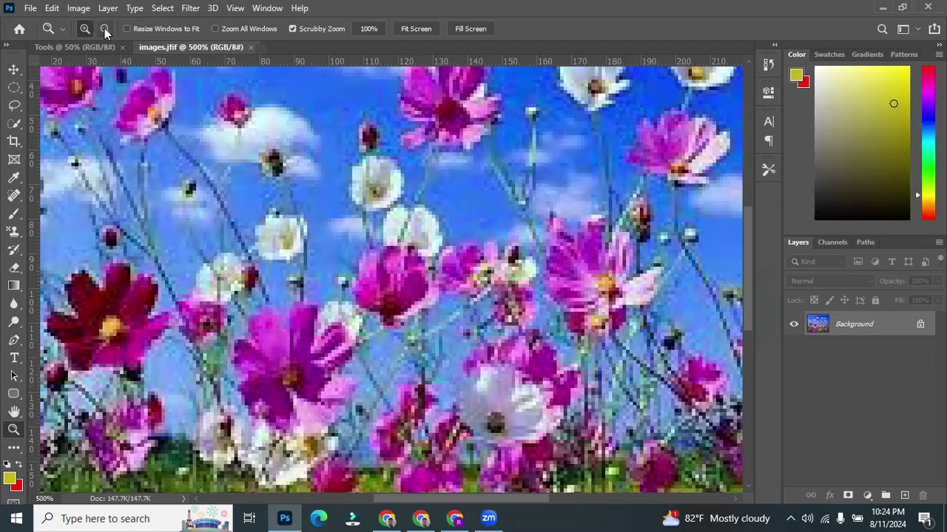
Switch the Zoom tool to zooming out and reduce the flower picture's view to 66.7%.
click(105, 28)
click(268, 196)
click(268, 199)
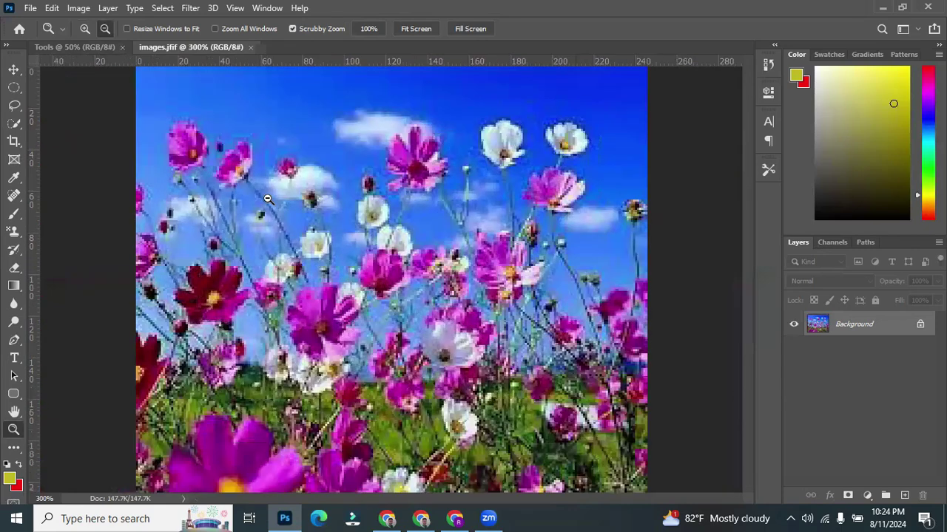
click(268, 199)
click(268, 198)
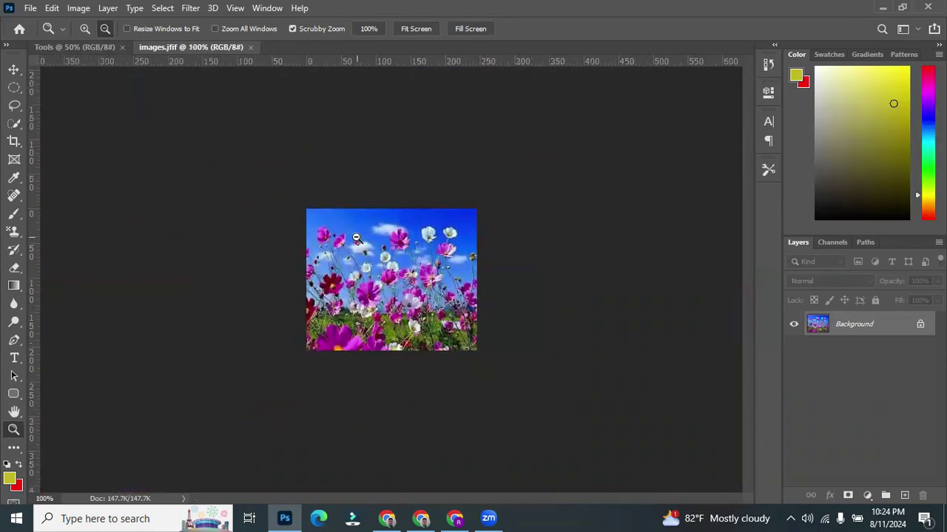
click(357, 238)
Set the Zoom tool back to zooming in and enlarge the middle of the flower picture beyond 200%.
click(84, 28)
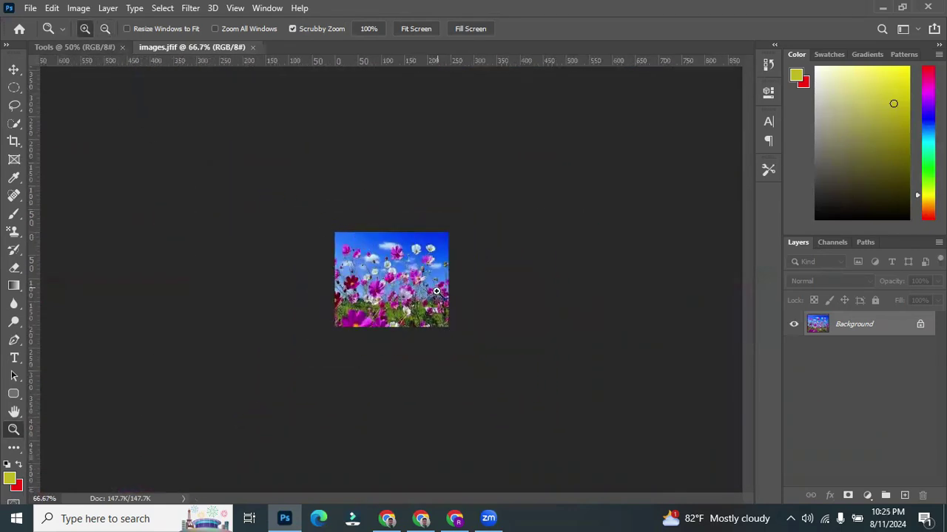
click(411, 289)
click(412, 287)
click(412, 287)
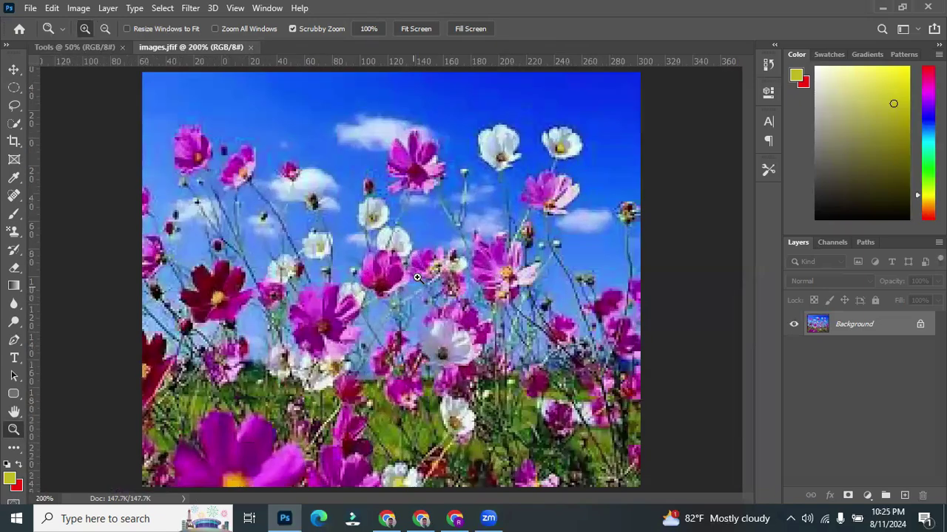
click(413, 288)
click(418, 279)
Return the Zoom tool to zooming out and reduce the flower picture's view to 200%.
click(105, 28)
right_click(280, 195)
key(Escape)
click(272, 200)
click(271, 200)
click(271, 198)
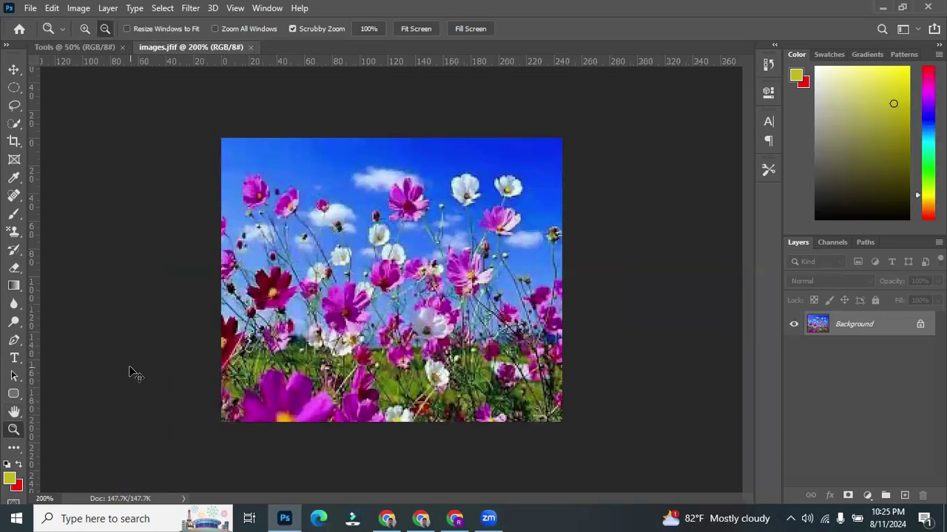
Zoom the flower picture in to 400%, and then out to 12.5%.
key(ctrl+plus)
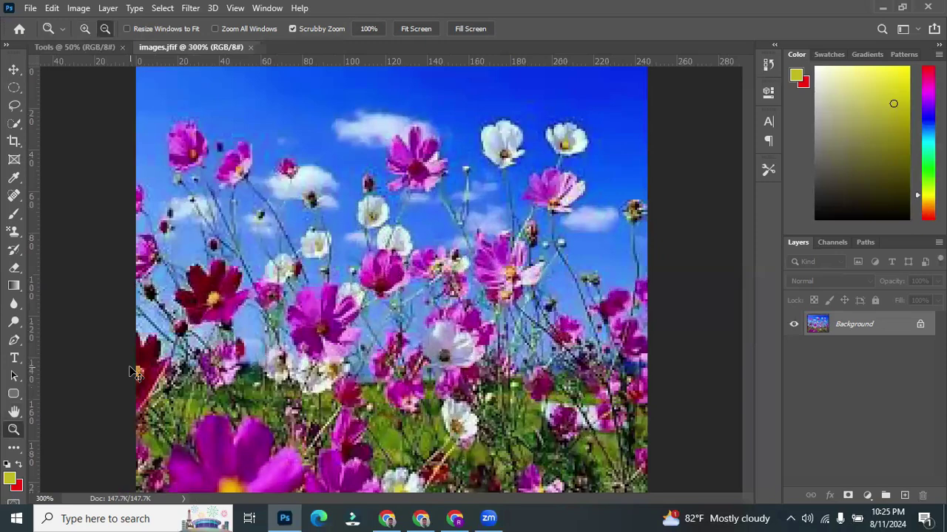
key(ctrl+plus)
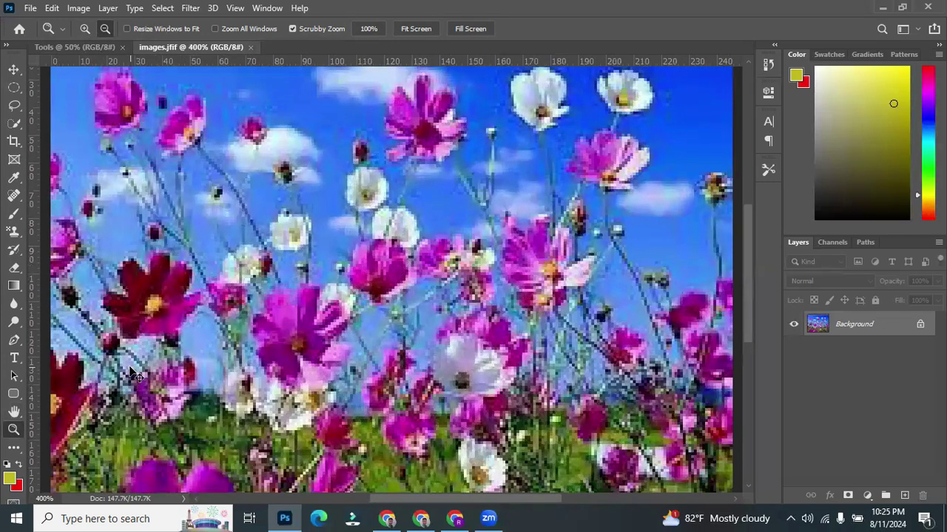
key(ctrl+1)
alt+click(130, 370)
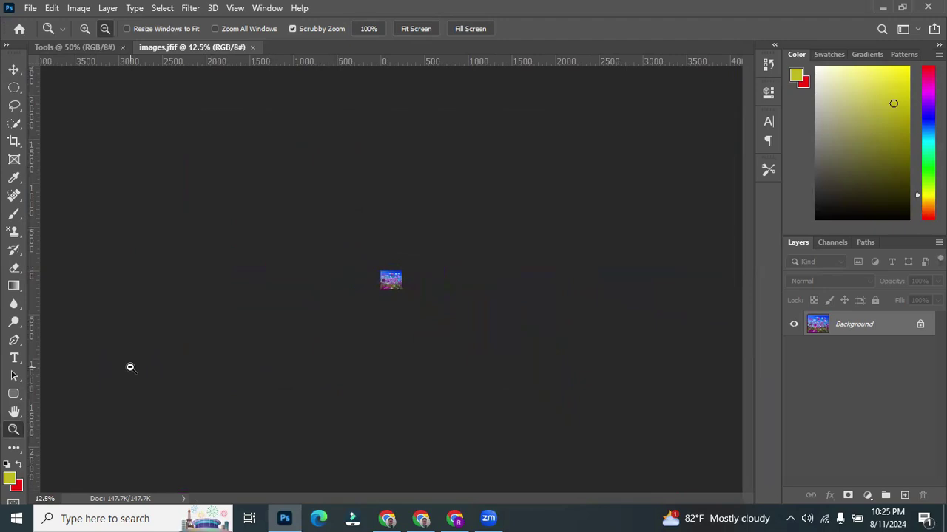
Zoom in on the tiny flower picture in successive increments up to 400%.
key(ctrl+plus)
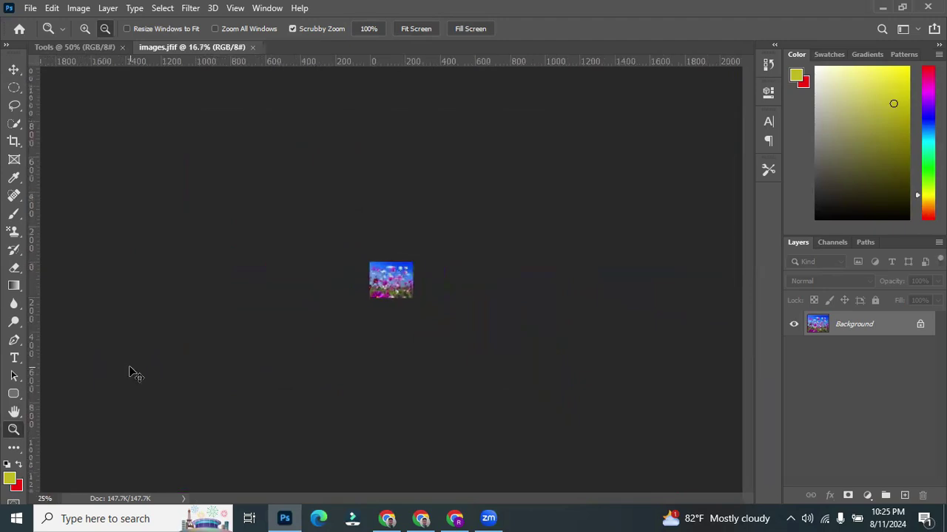
key(ctrl+plus)
key(ctrl+plus)
key(ctrl+plus)
key(ctrl+plus)
key(ctrl+plus)
key(ctrl+plus)
key(ctrl+plus)
key(ctrl+plus)
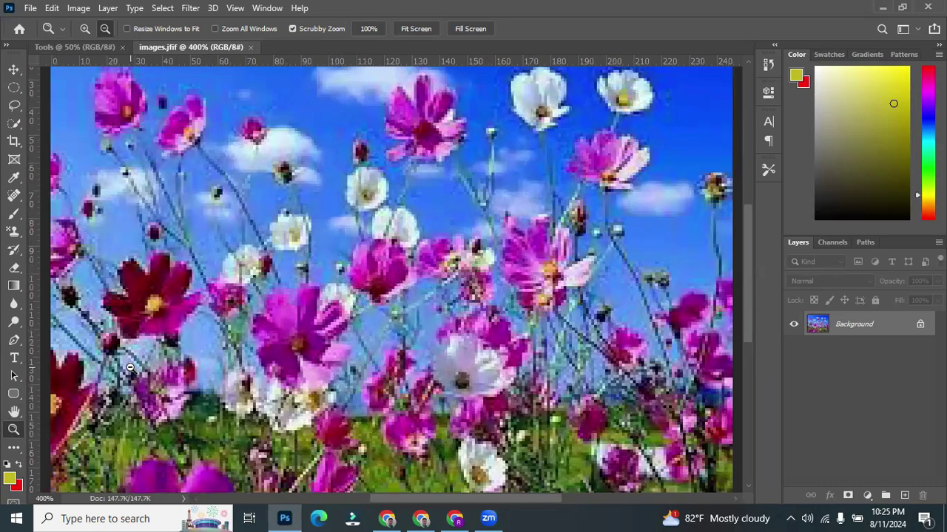
Reduce the flower picture's view to 100%, and enlarge its centre to 400% with the Zoom tool.
alt+click(129, 367)
alt+click(129, 368)
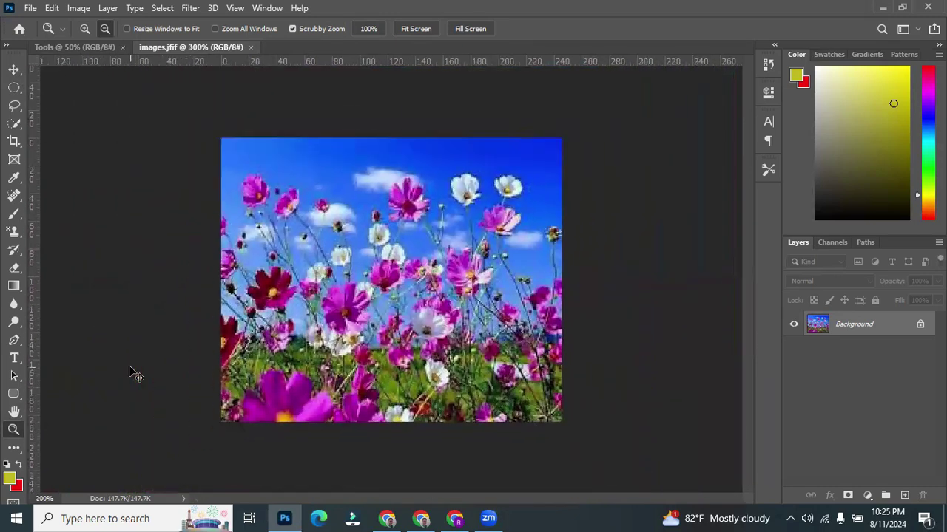
alt+click(131, 367)
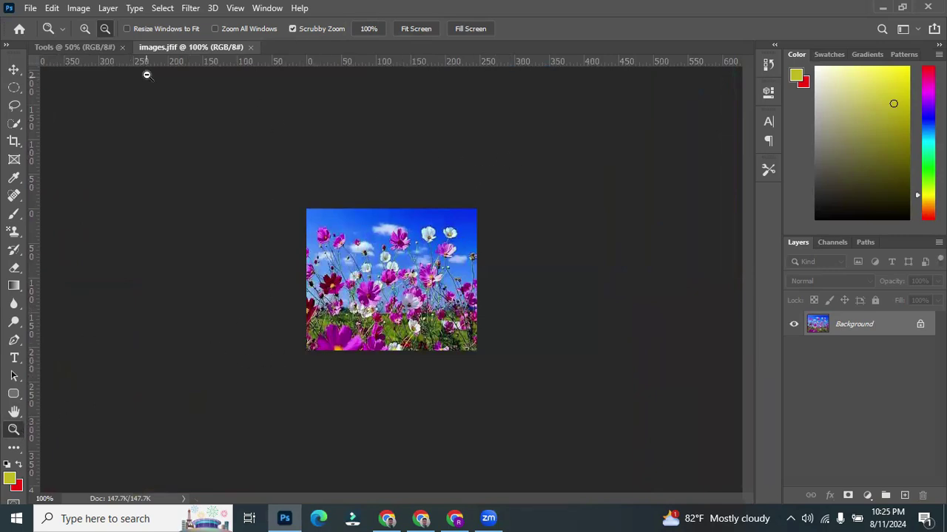
click(408, 267)
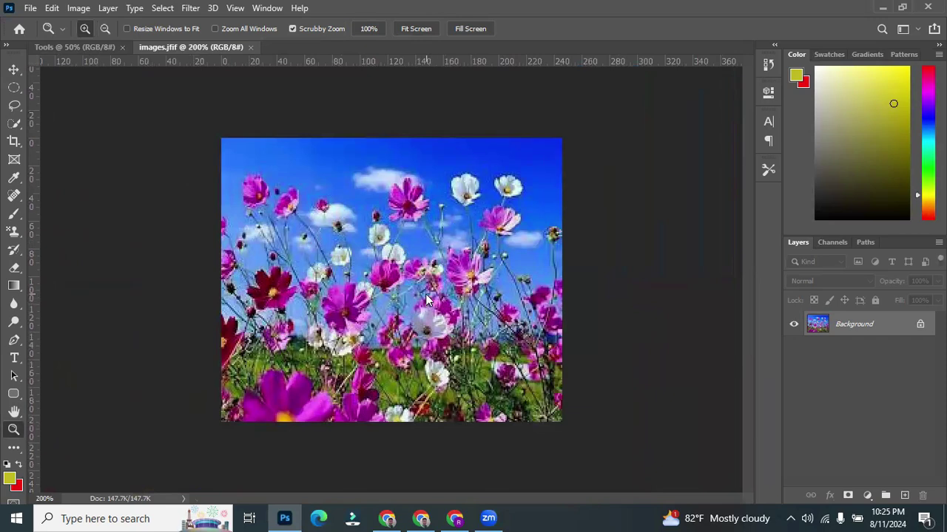
click(397, 261)
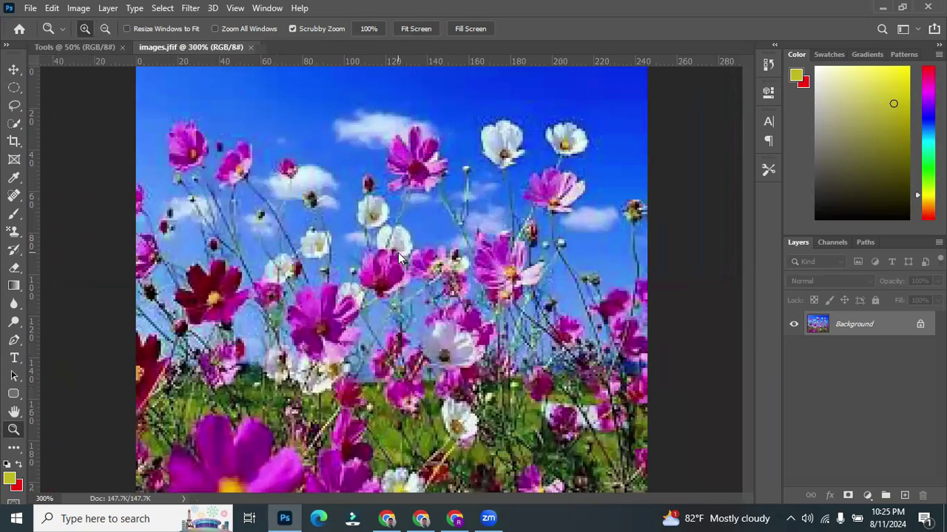
Pan around the magnified flower picture with the Hand tool to view its upper edge and the white flowers.
click(16, 413)
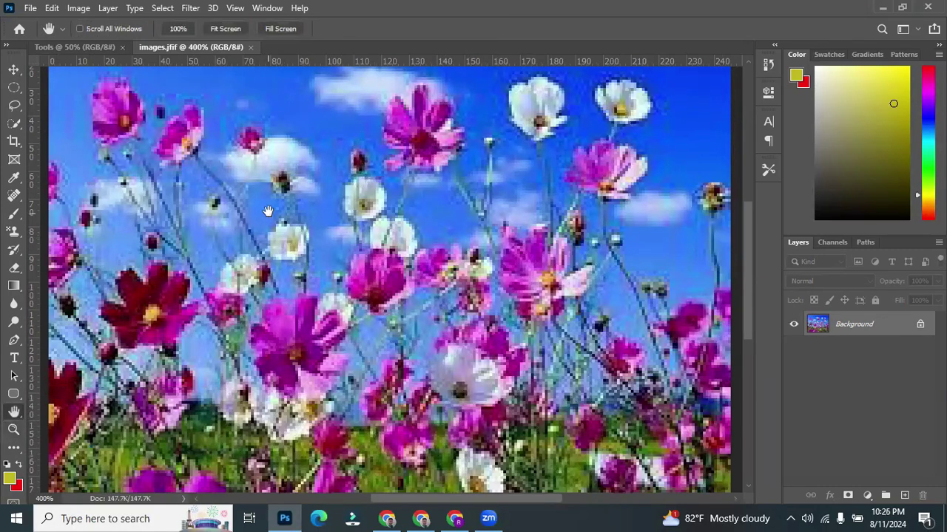
drag(267, 211, 534, 285)
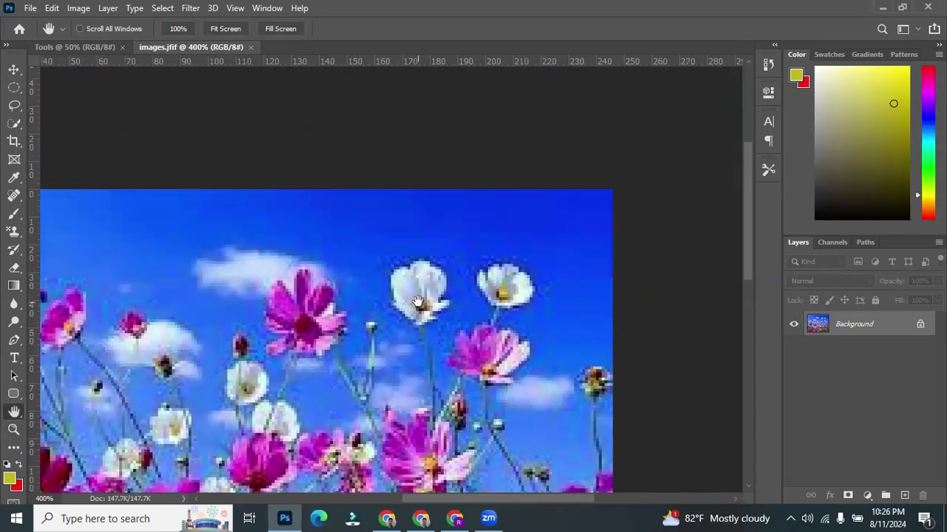
drag(418, 301, 453, 191)
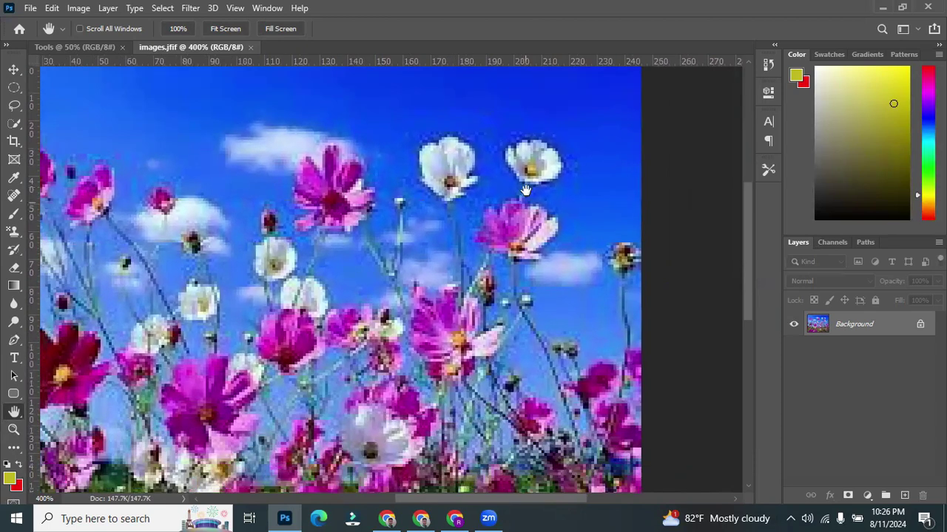
drag(467, 232, 466, 232)
right_click(465, 232)
click(4, 444)
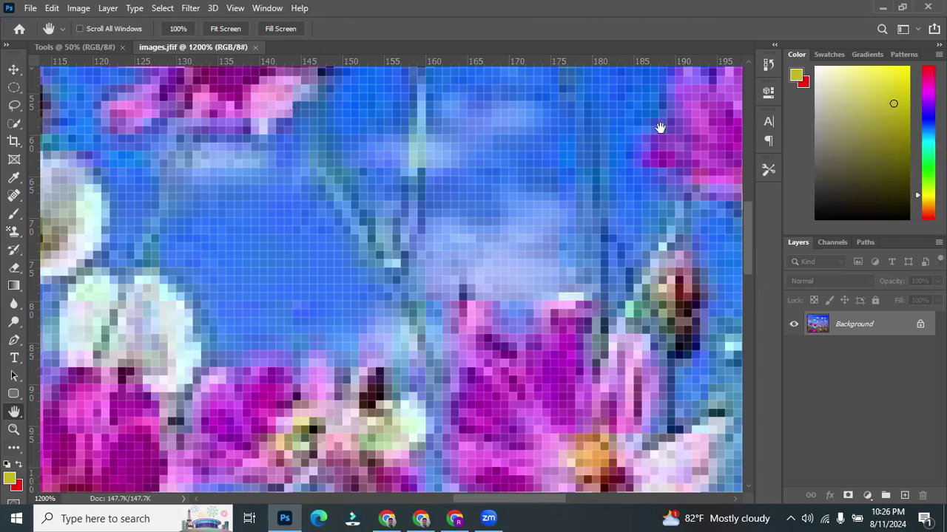
Move across the flower picture at 1200% magnification to inspect the blue sky along its upper edge.
scroll(660, 129, right, 10)
scroll(573, 204, left, 8)
scroll(668, 279, up, 3)
scroll(571, 257, left, 8)
scroll(484, 233, up, 4)
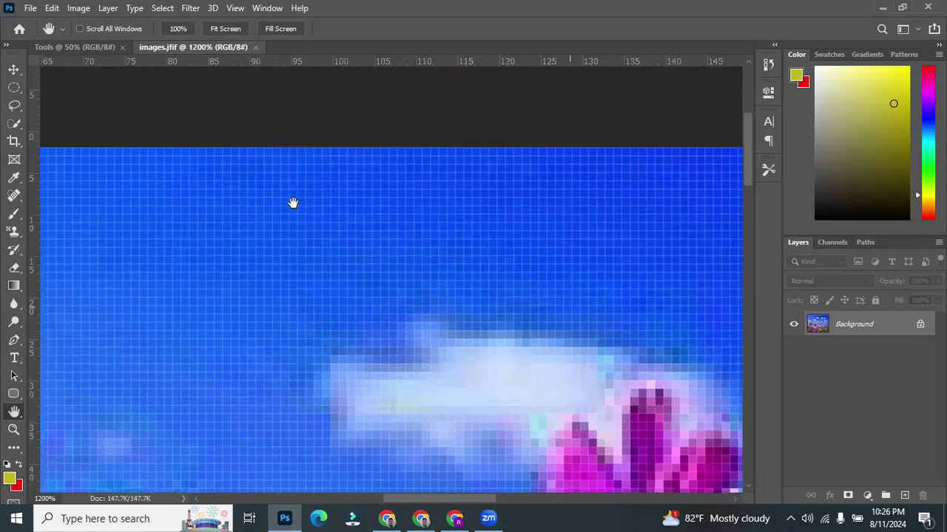
drag(293, 203, 520, 250)
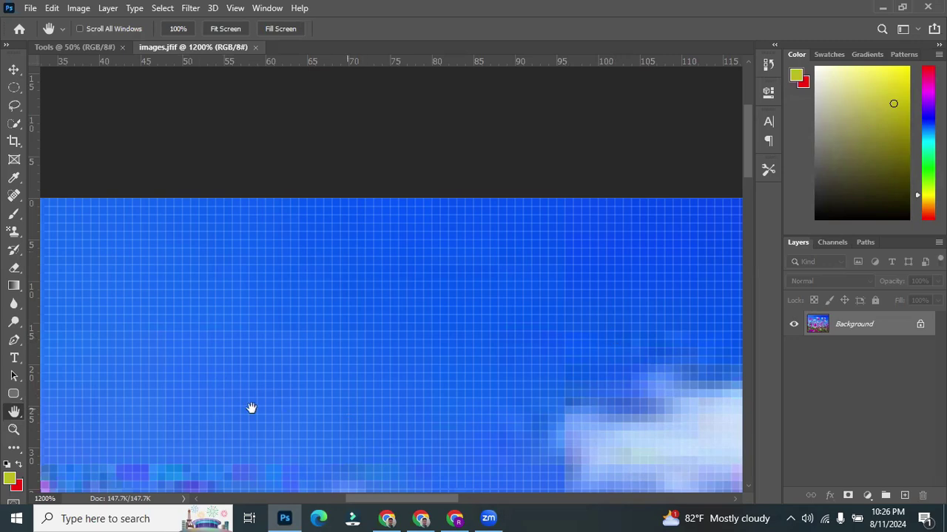
Magnify the blue sky area to 12800% with the Zoom tool to examine individual pixels.
click(14, 429)
drag(397, 293, 462, 250)
drag(482, 218, 335, 209)
click(326, 172)
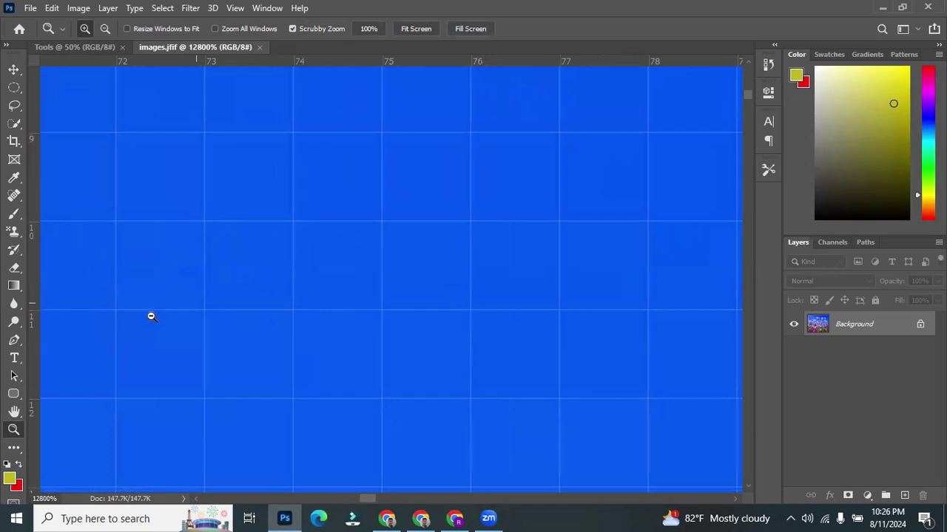
Pan with the Hand tool at 12800% from the blue sky pixels to the pink and purple petal pixels.
click(14, 412)
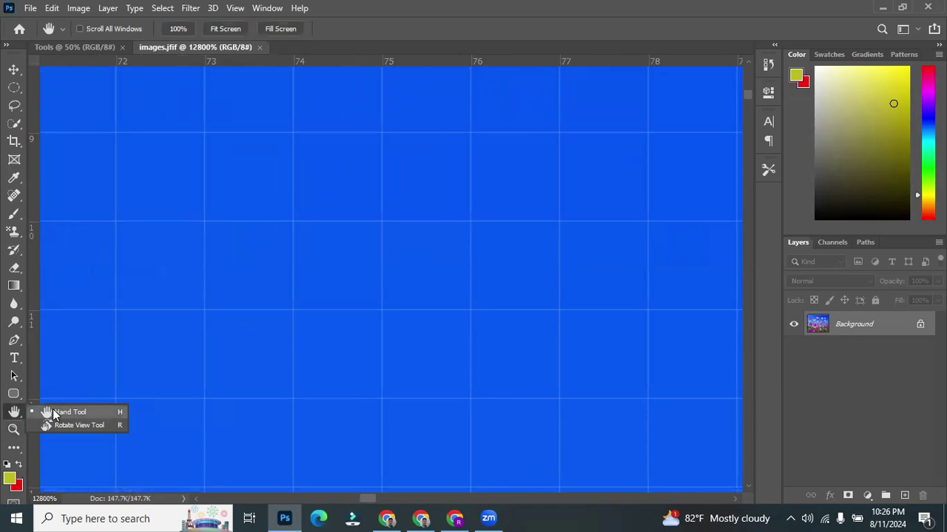
click(55, 415)
drag(119, 219, 296, 264)
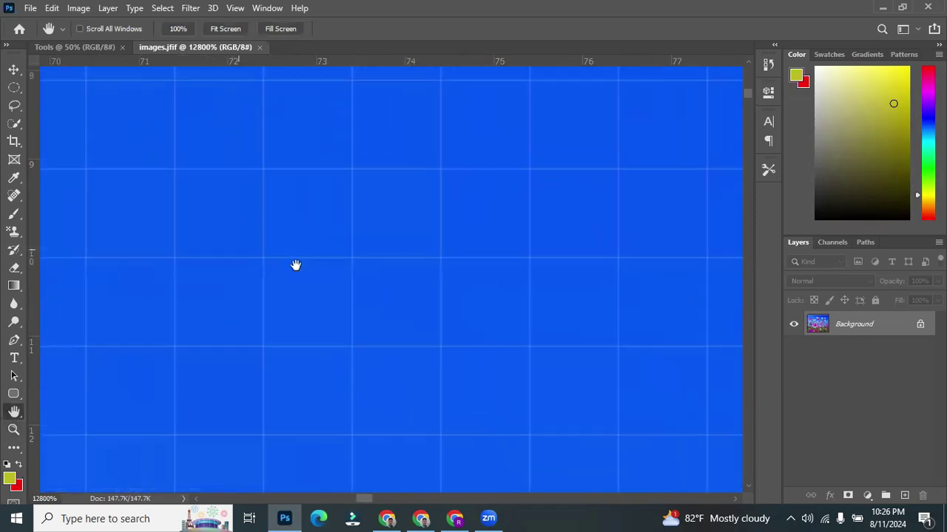
drag(119, 203, 261, 241)
drag(67, 215, 370, 256)
drag(81, 177, 487, 253)
drag(292, 232, 535, 278)
drag(311, 259, 540, 247)
drag(111, 222, 338, 229)
drag(118, 311, 342, 317)
mouse_move(111, 177)
mouse_down()
mouse_move(338, 183)
mouse_move(397, 336)
mouse_move(501, 334)
mouse_move(368, 230)
mouse_move(553, 367)
mouse_move(374, 256)
mouse_move(678, 342)
mouse_move(412, 199)
mouse_move(286, 310)
mouse_move(416, 251)
mouse_move(429, 199)
mouse_move(293, 329)
mouse_move(497, 207)
mouse_move(537, 285)
mouse_move(377, 226)
mouse_up()
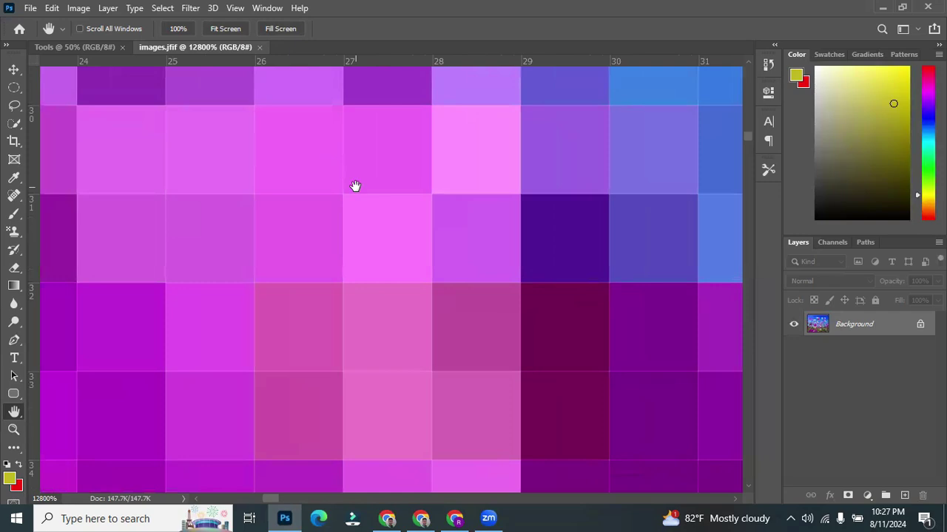
Zoom out of the flower picture from the pixel view with the Zoom tool until the whole picture shows at about 211%.
click(14, 429)
click(105, 28)
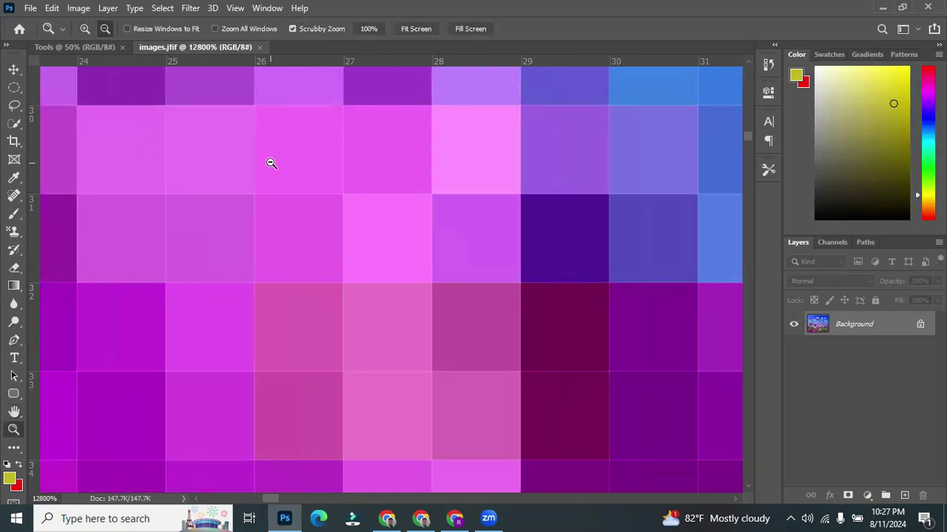
click(273, 164)
click(283, 178)
click(288, 185)
click(318, 226)
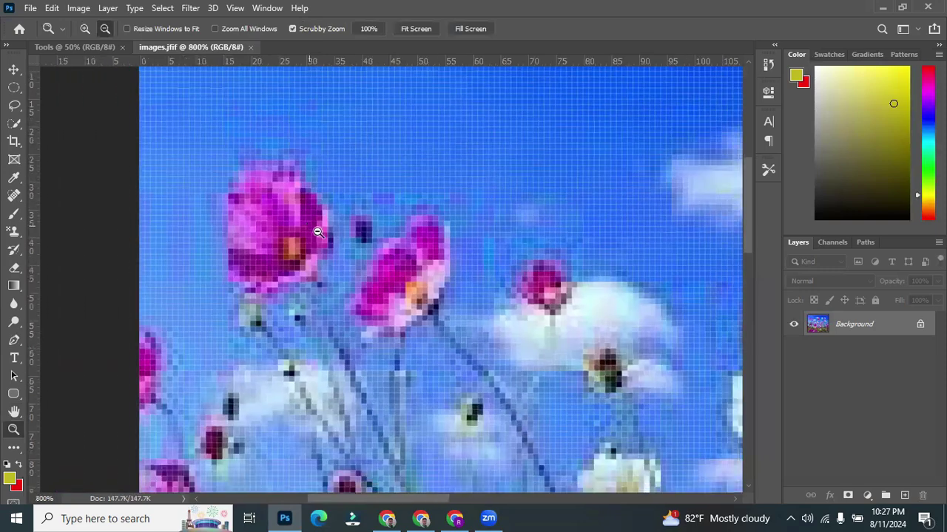
click(465, 284)
drag(466, 285, 613, 516)
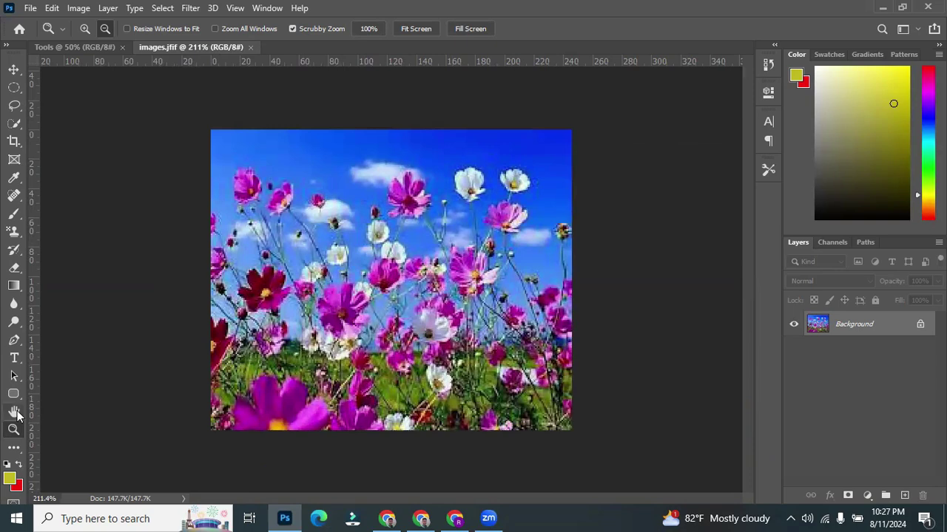
Rotate the flower picture's view to about 82° with the Rotate View tool and reset the view to 0°.
drag(17, 416, 22, 417)
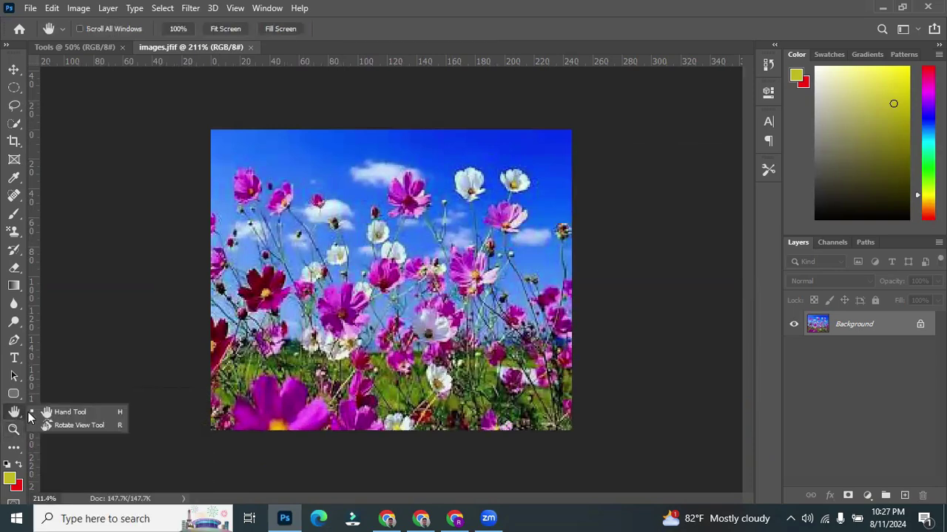
click(74, 427)
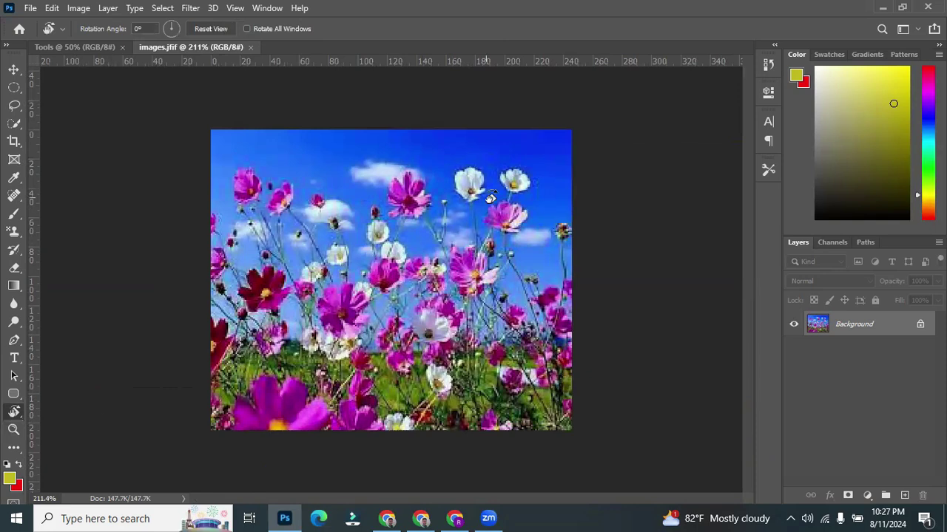
drag(494, 198, 470, 348)
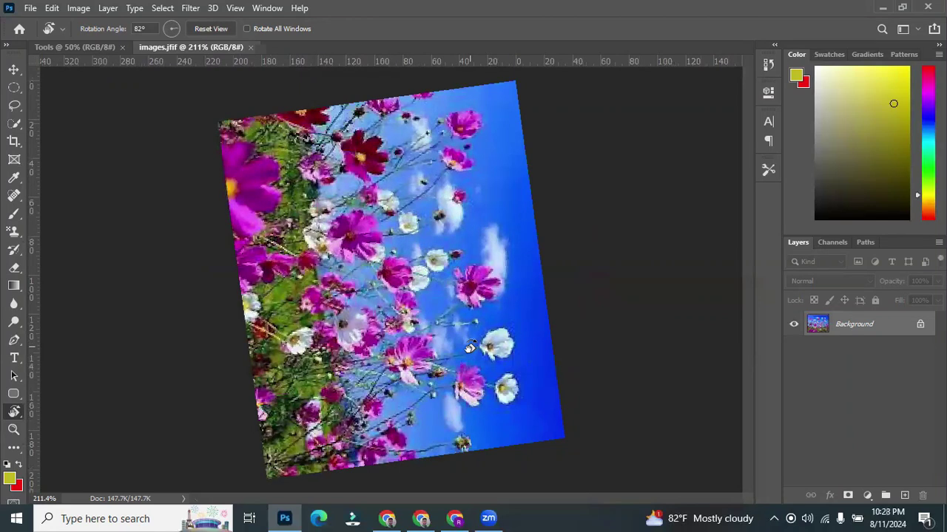
click(218, 29)
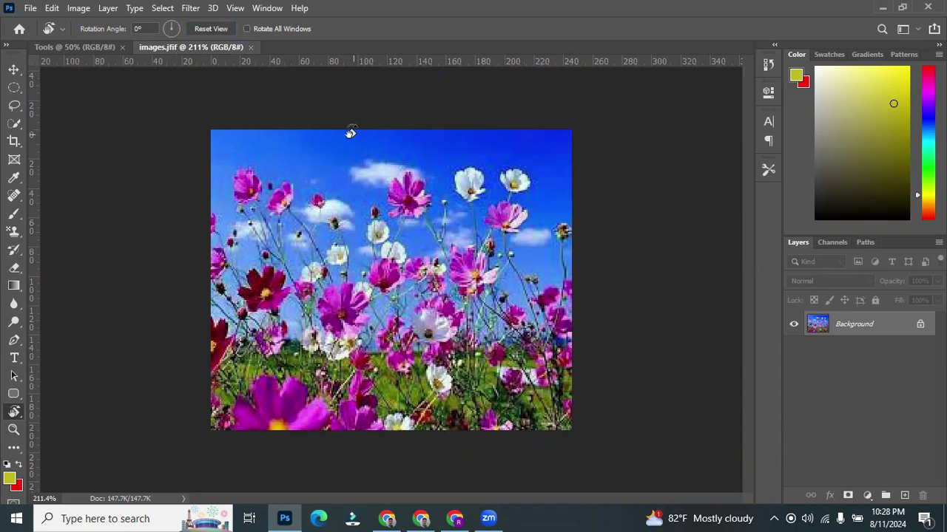
Switch to the Tools document and make a wide rectangular marquee selection in the upper middle of the blank canvas.
click(13, 68)
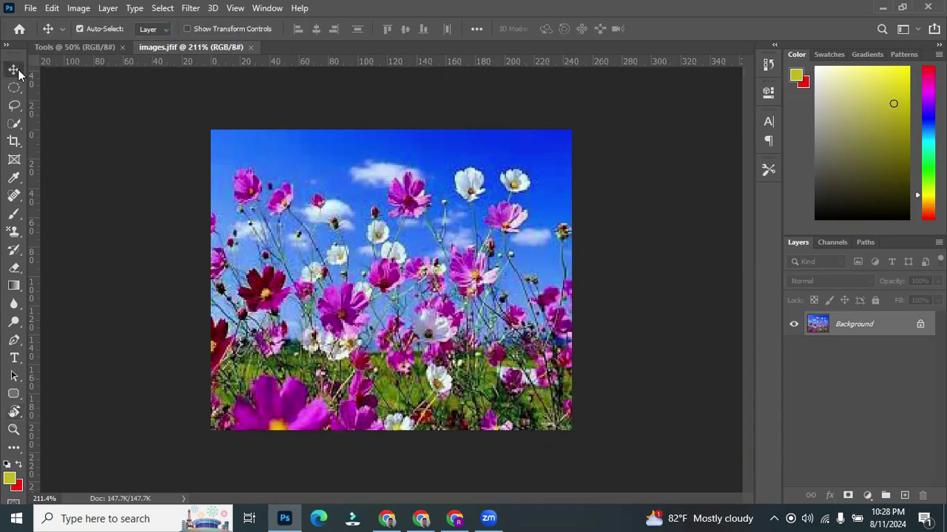
click(105, 47)
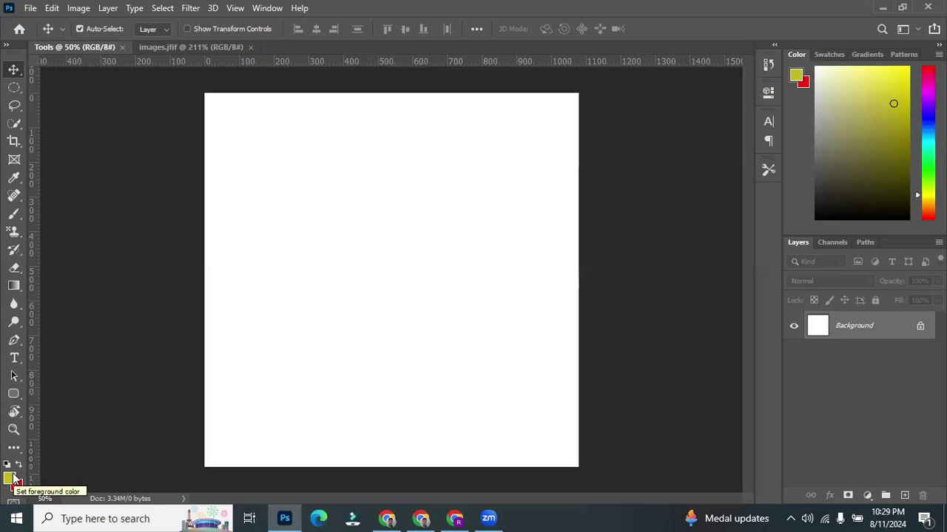
click(20, 94)
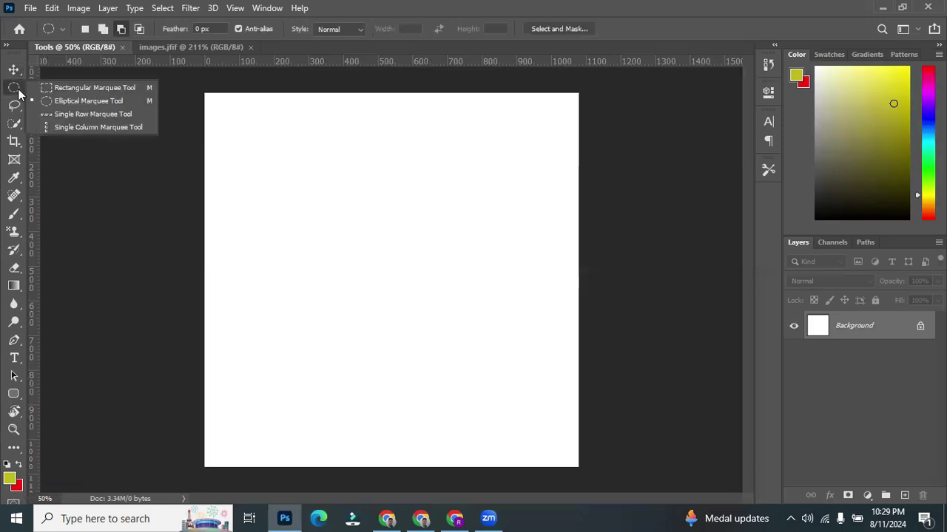
click(71, 90)
drag(275, 191, 466, 275)
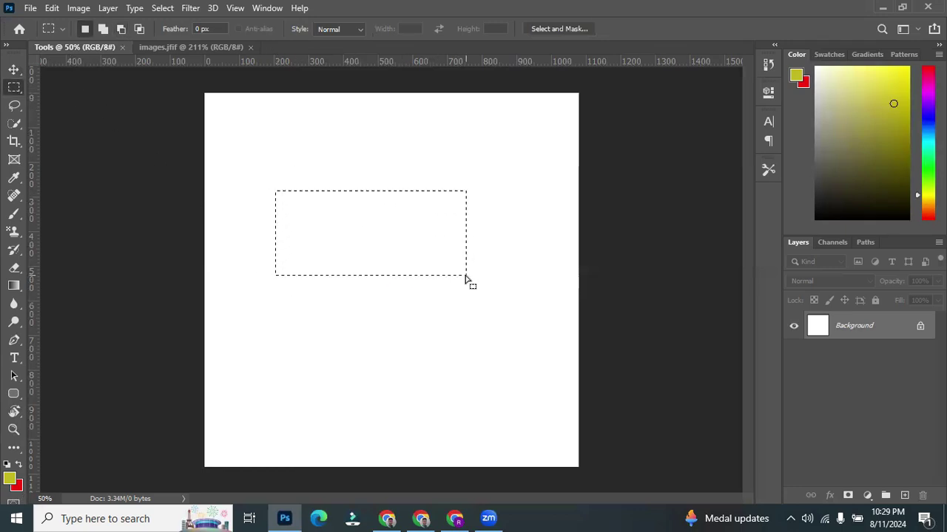
Move the selected Background area to the lower half of the canvas and back up over the red area's upper edge.
click(15, 70)
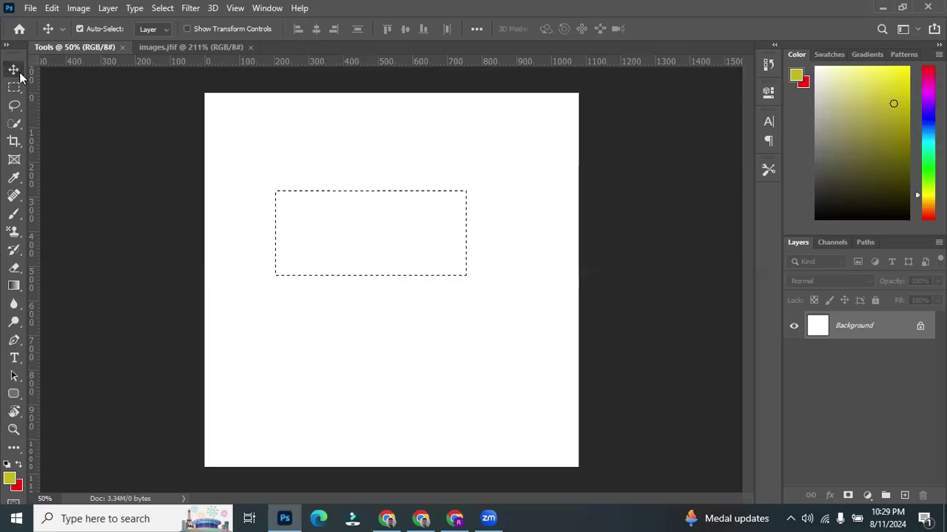
drag(347, 224, 395, 342)
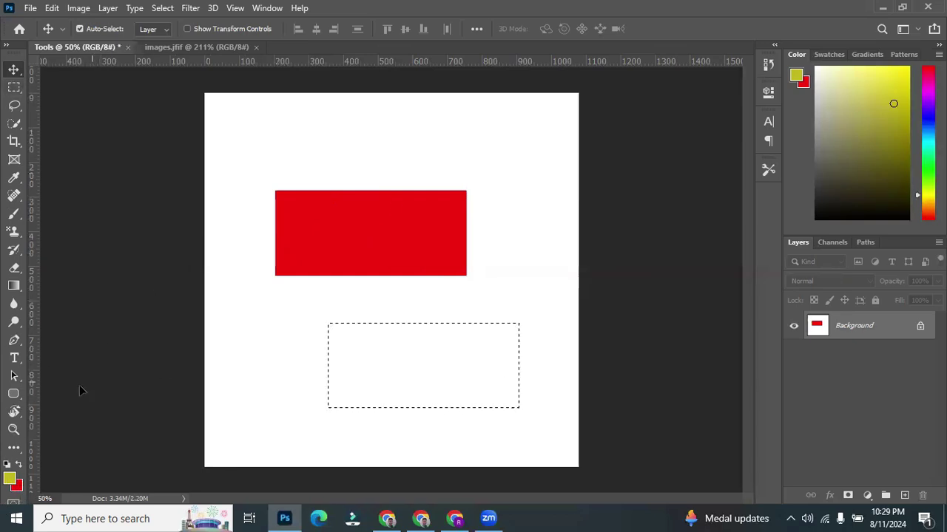
drag(373, 375, 296, 164)
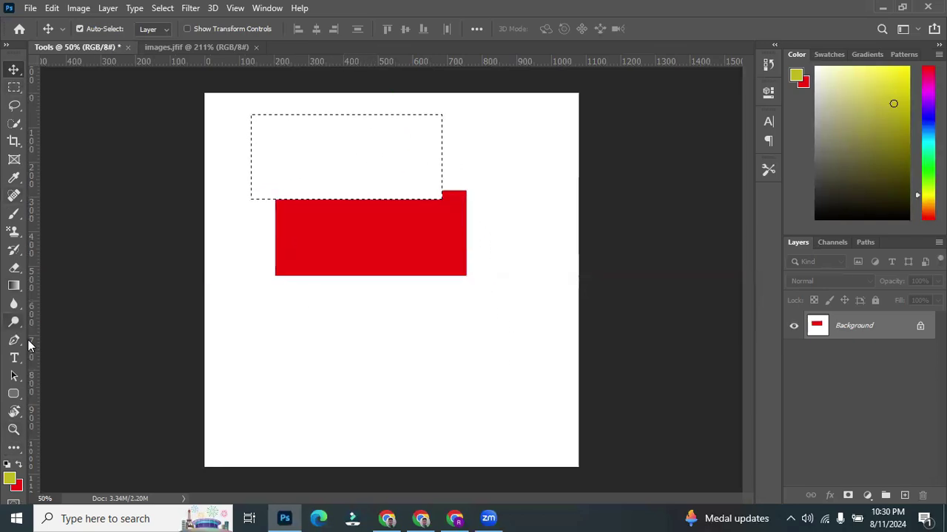
Draw an olive-yellow rectangle shape about 540 by 238 px below the red area with the Rectangle tool.
click(14, 394)
right_click(14, 394)
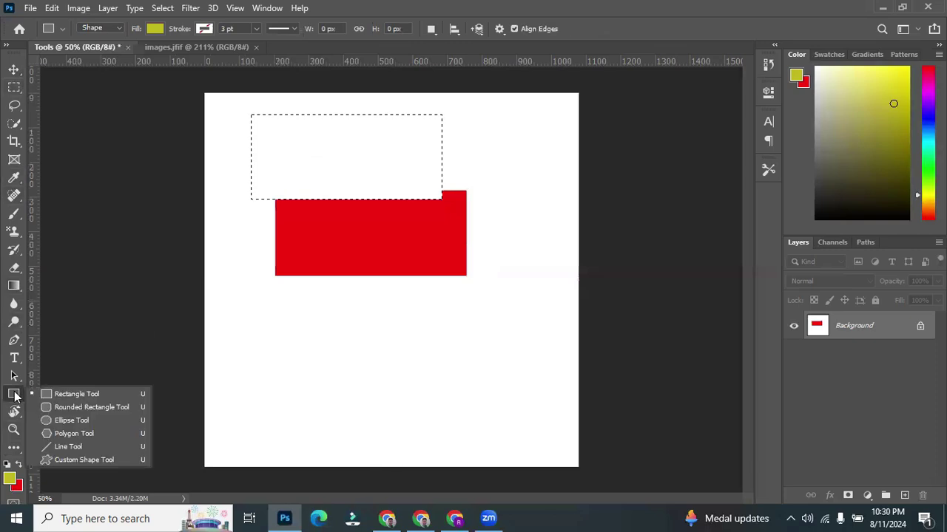
click(67, 393)
drag(271, 314, 456, 392)
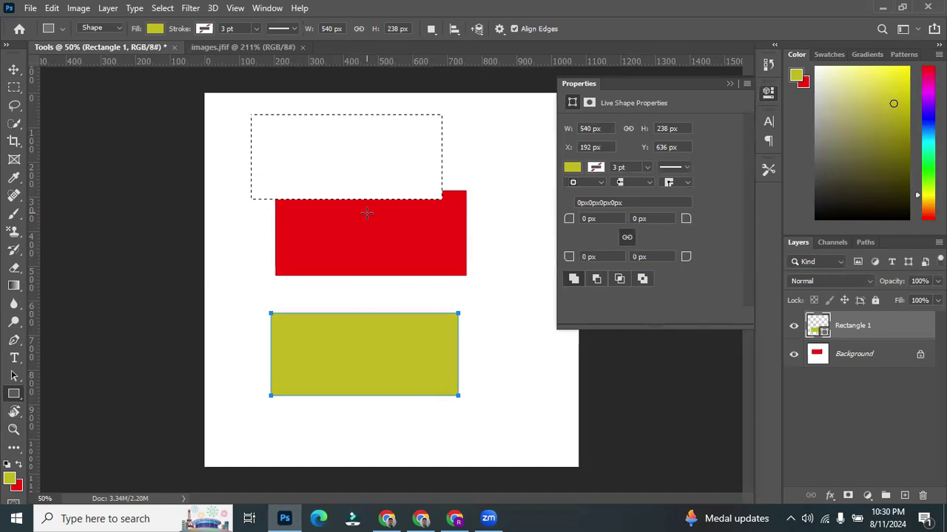
Make a rectangular marquee selection around the red area and try to move it down with the Move tool.
right_click(14, 87)
click(77, 86)
drag(246, 158, 476, 292)
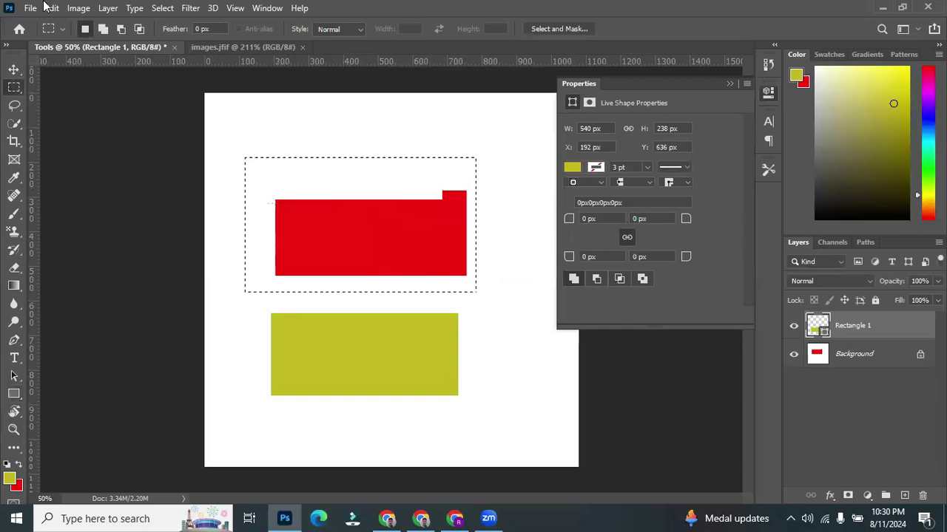
click(16, 71)
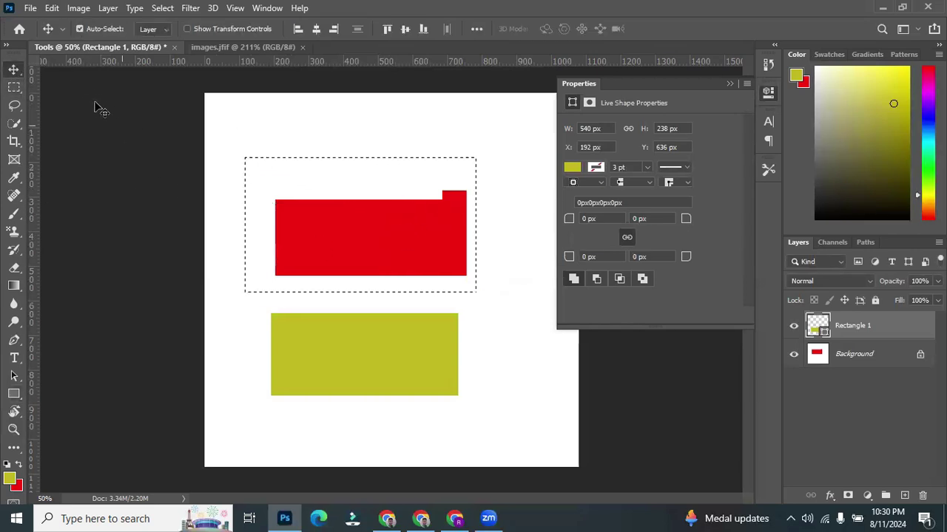
drag(447, 246, 495, 383)
click(518, 262)
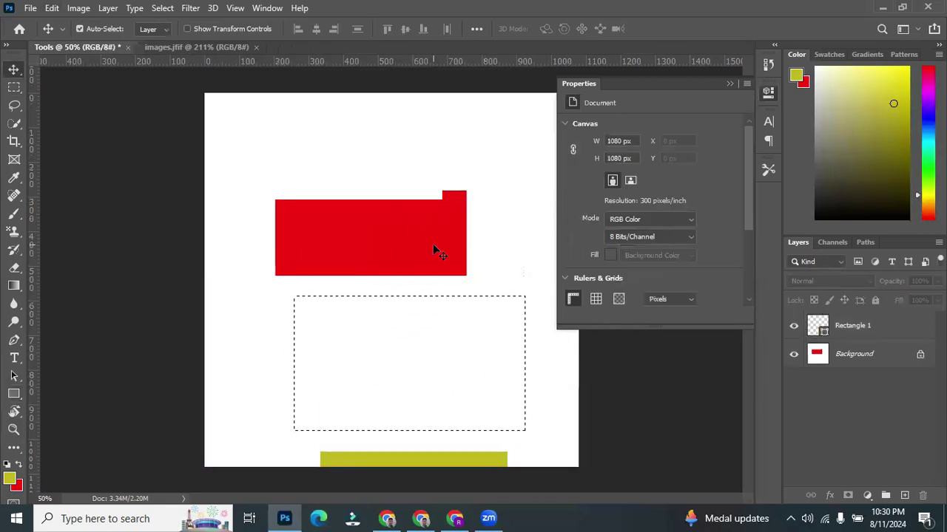
Hide the Rectangle 1 layer and undo all the edits back to the blank white canvas.
click(793, 327)
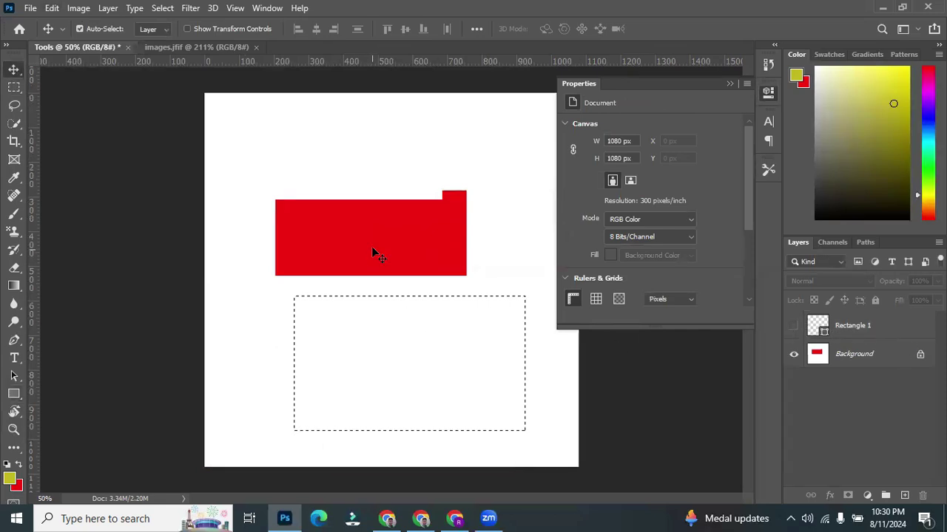
click(864, 356)
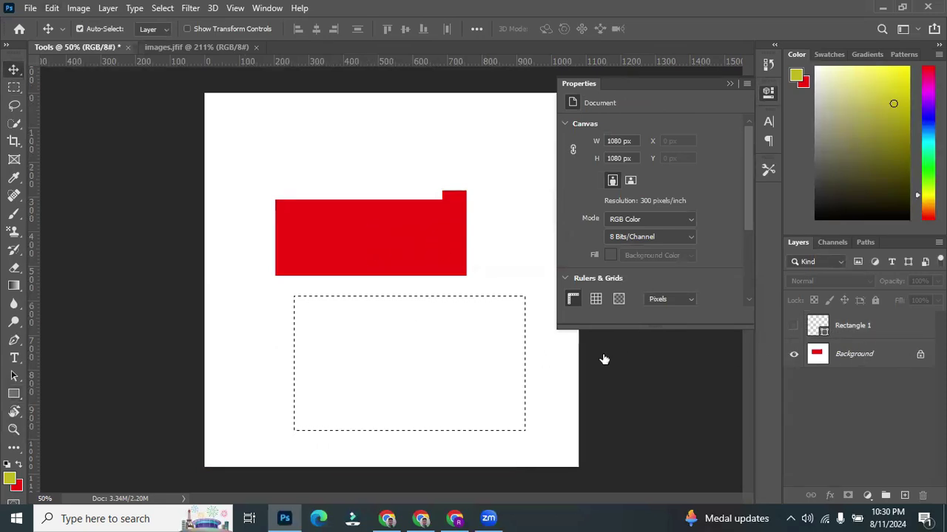
key(ctrl+z)
key(ctrl+z)
key(ctrl+z)
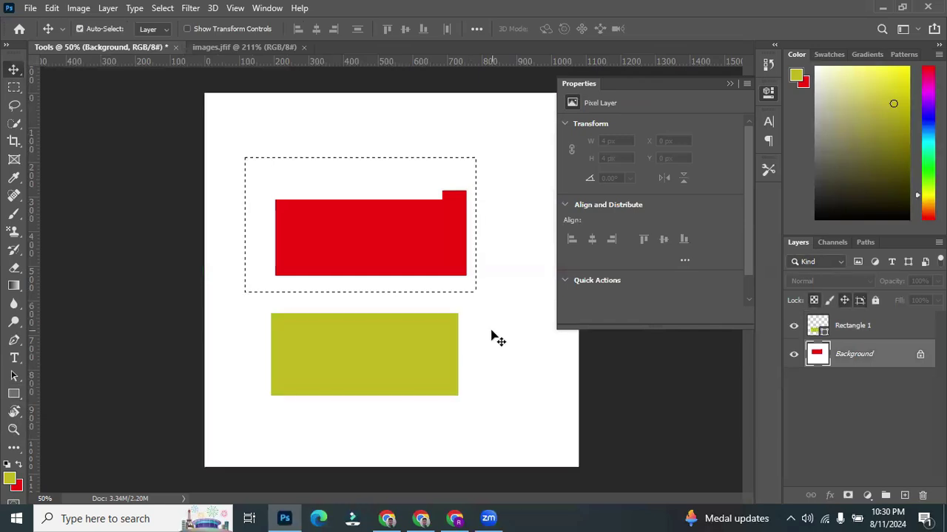
key(ctrl+z)
key(ctrl+z)
key(ctrl+z)
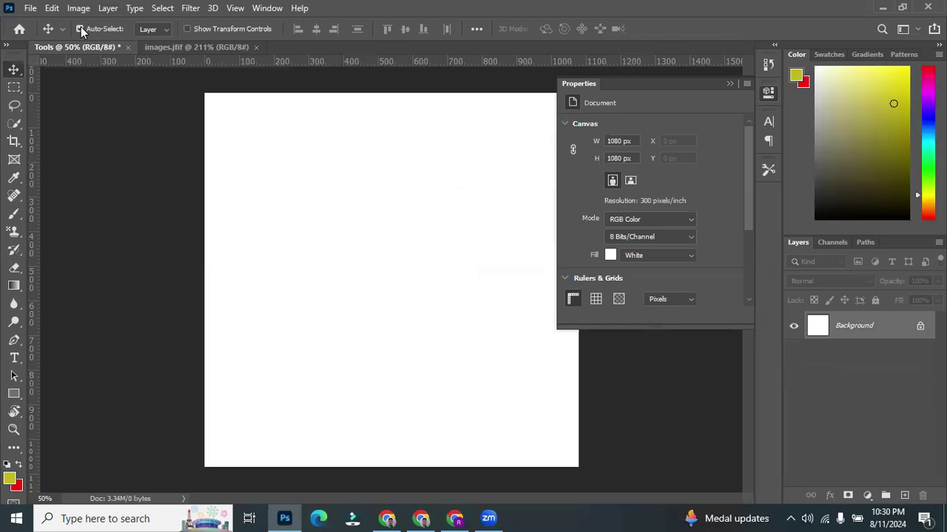
Add a new layer and make a rectangular marquee selection of about 700 by 386 px on it.
click(903, 495)
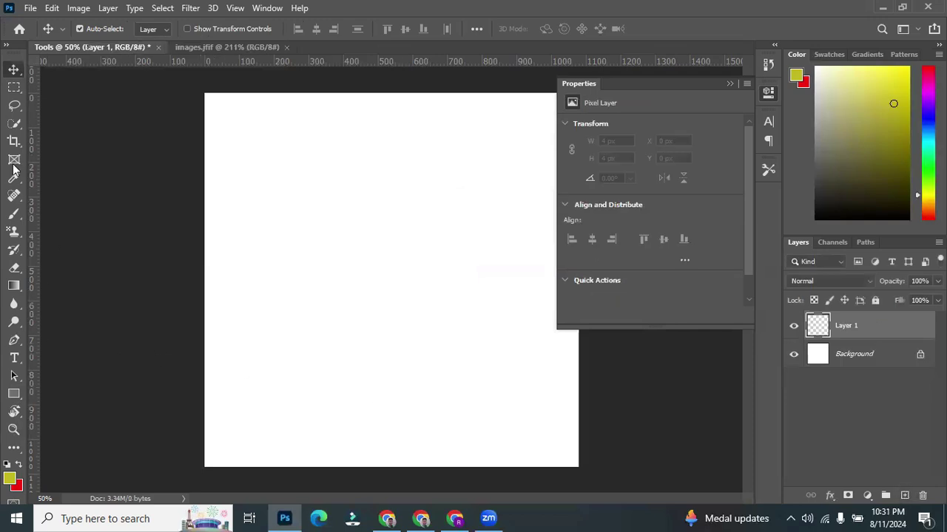
right_click(14, 87)
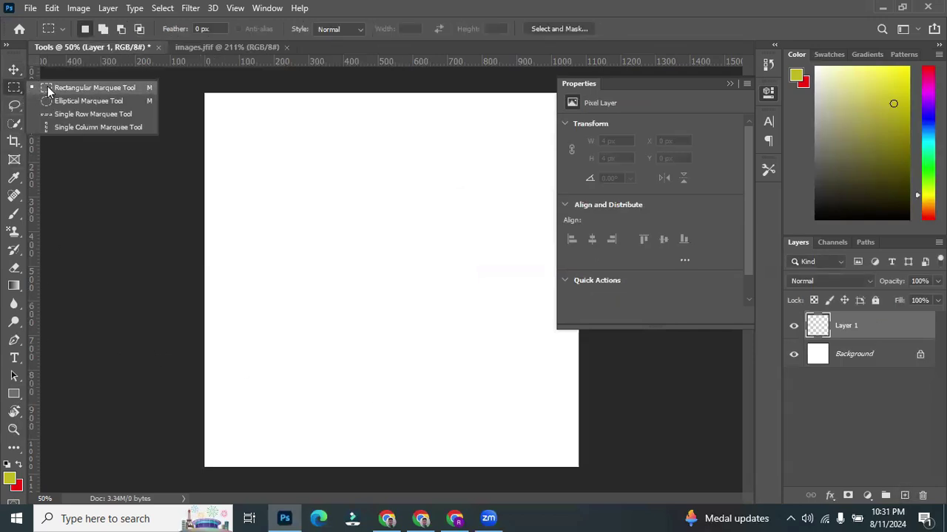
click(49, 90)
drag(369, 214, 496, 299)
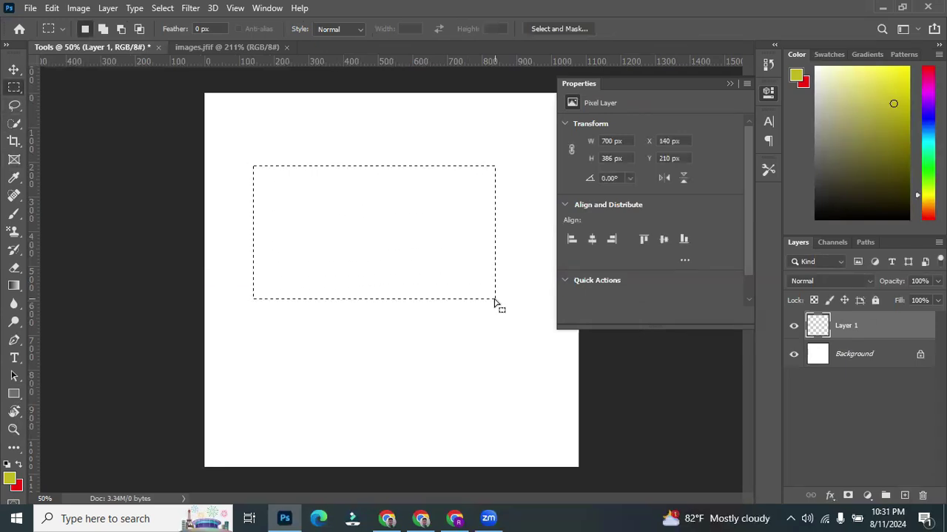
Try to move the selected area of the empty new layer with the Move tool, and deselect it.
click(14, 69)
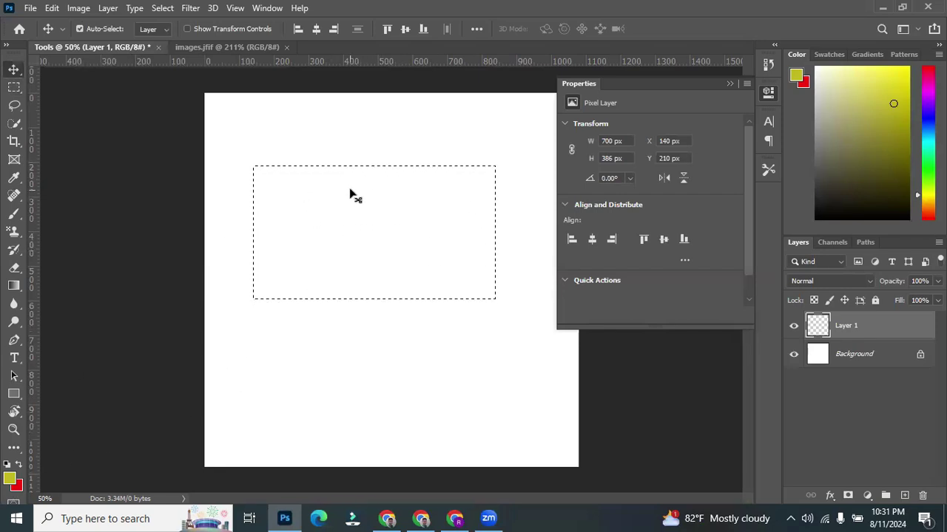
click(403, 226)
click(449, 202)
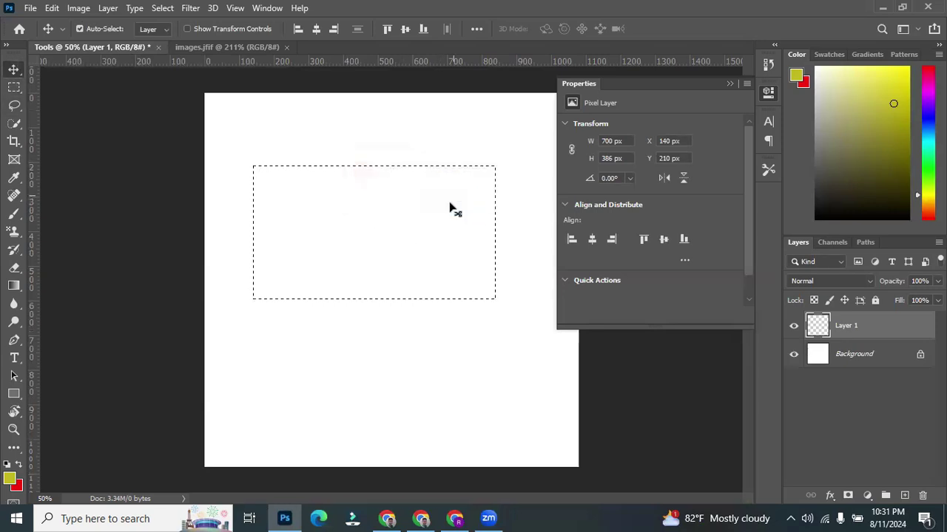
click(423, 287)
click(449, 201)
key(ctrl+d)
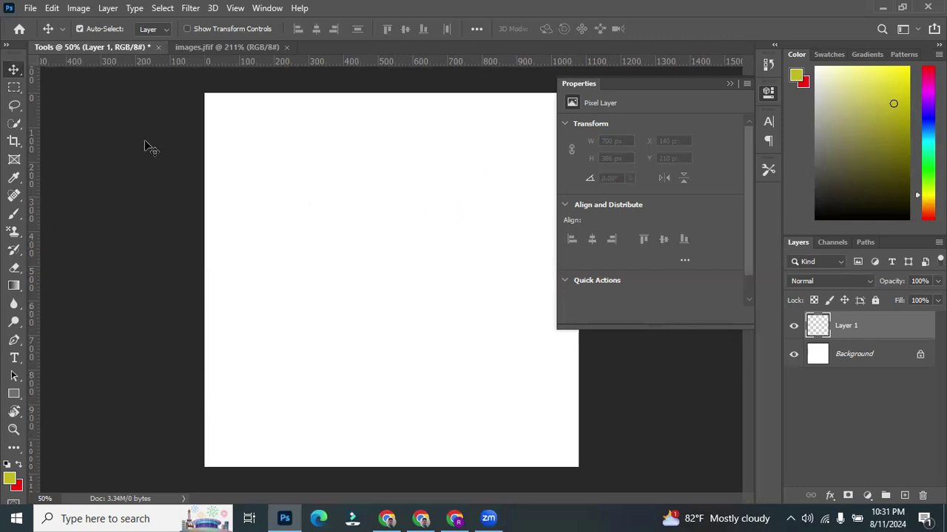
Make a rectangular marquee selection on the Background layer and move the selected area to the lower half of the canvas.
click(851, 354)
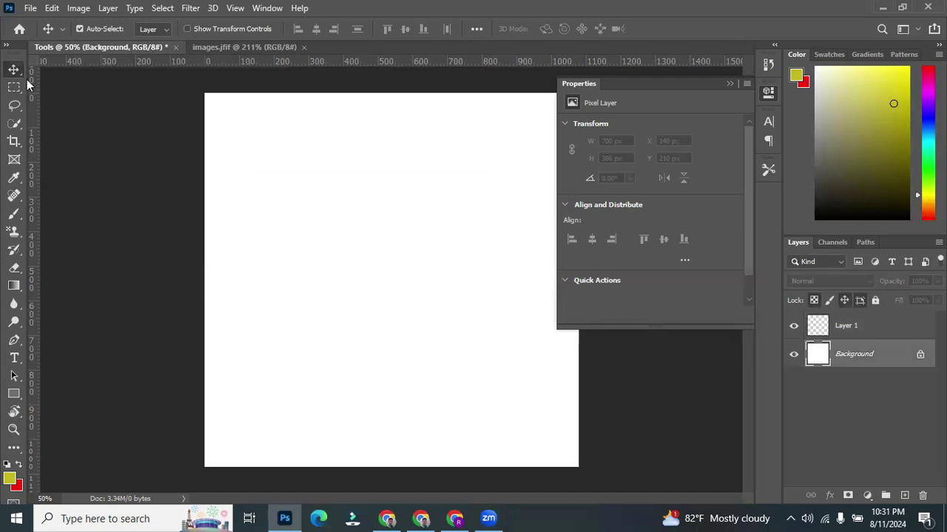
drag(15, 87, 70, 87)
drag(283, 175, 482, 277)
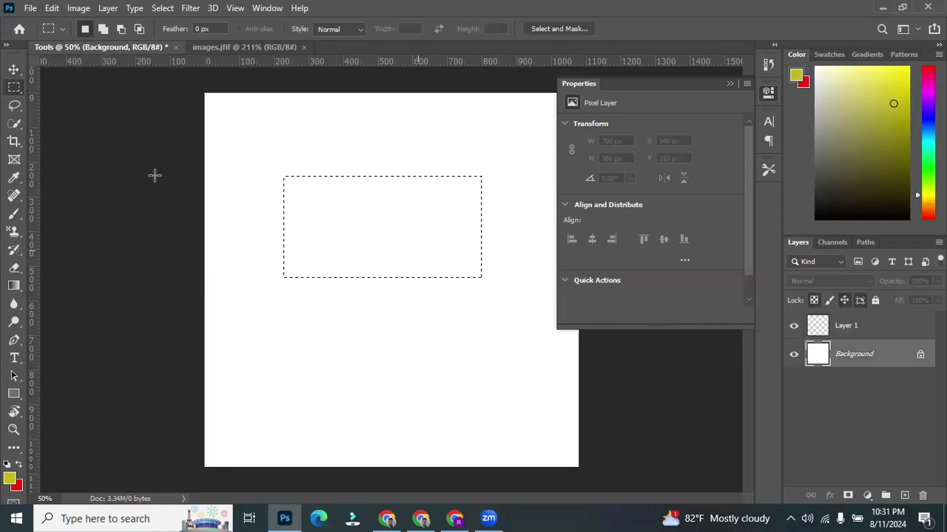
click(14, 68)
drag(397, 214, 431, 340)
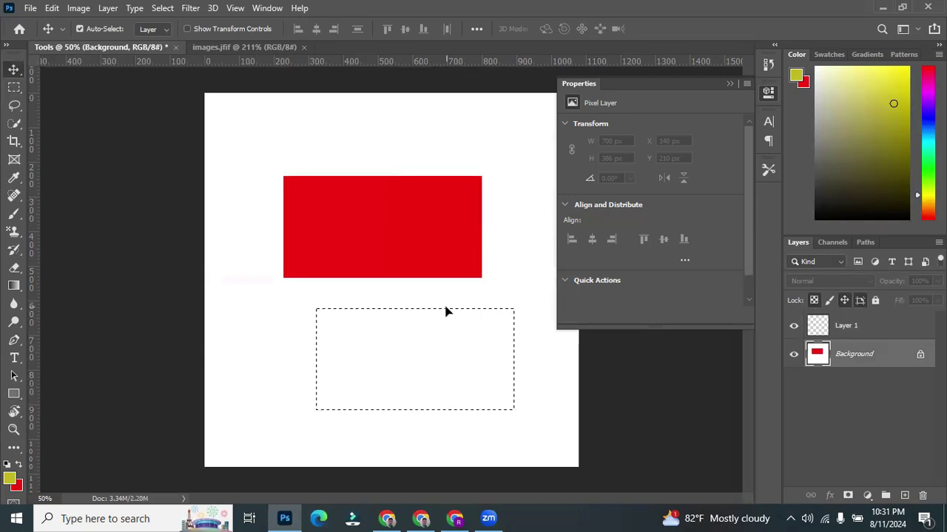
Try to move the red rectangle on the Background layer with the Move tool.
click(203, 122)
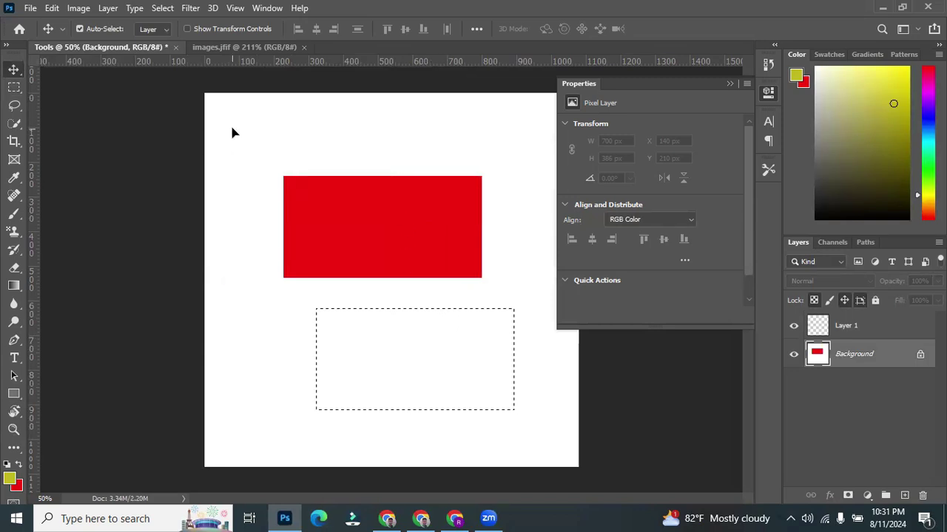
key(ctrl)
click(357, 205)
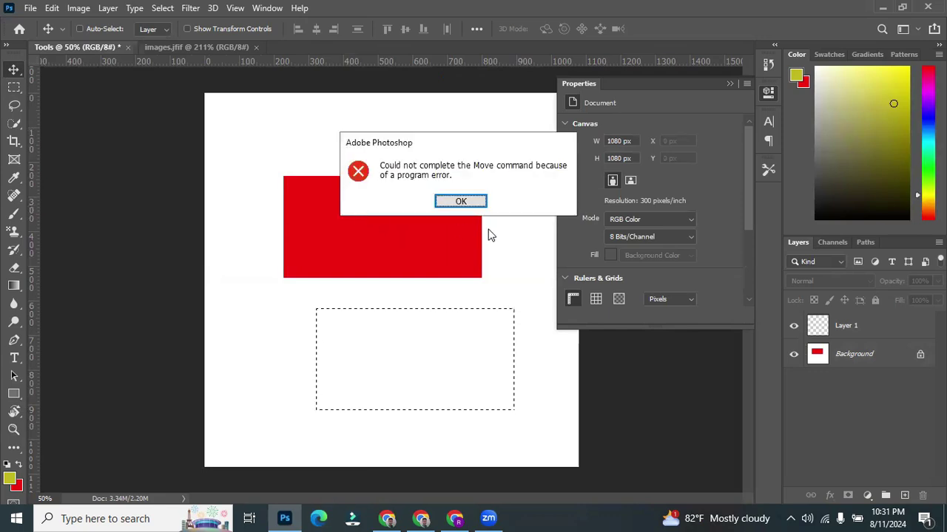
click(460, 202)
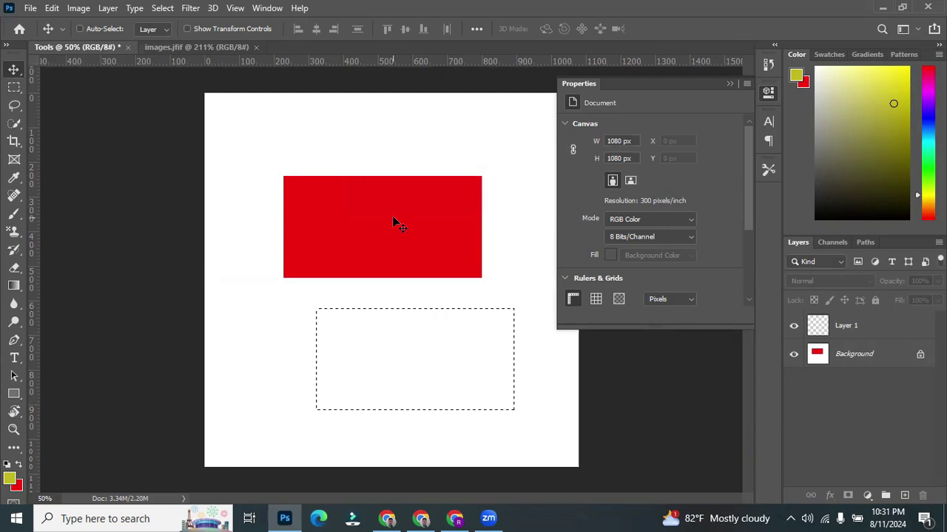
Undo the red rectangle on the Background layer and draw a yellow-green rectangle shape about 602 by 254 px in the canvas's upper half.
key(ctrl+z)
key(ctrl+z)
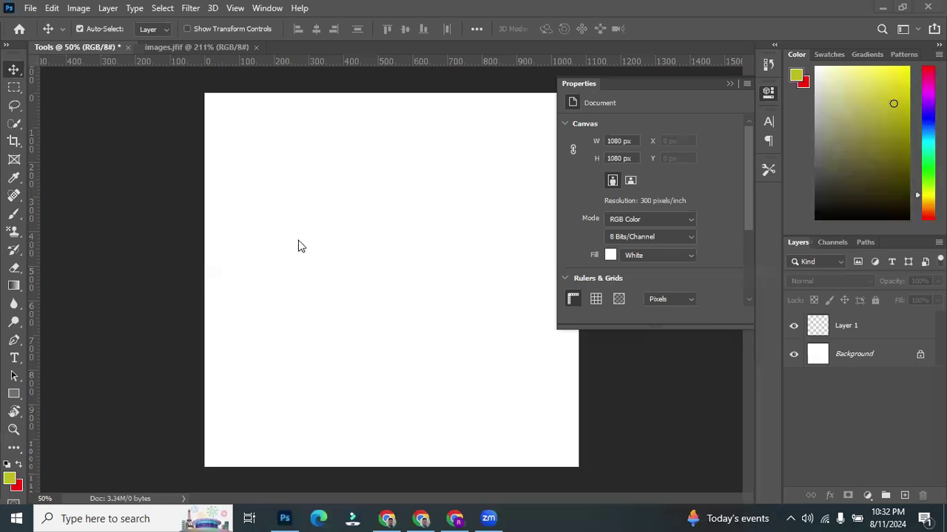
click(17, 396)
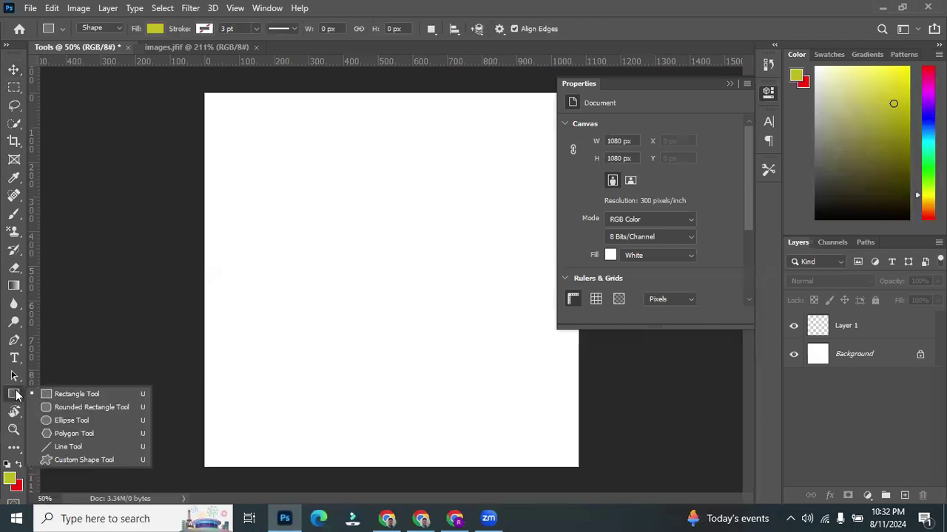
click(59, 392)
drag(341, 170, 549, 256)
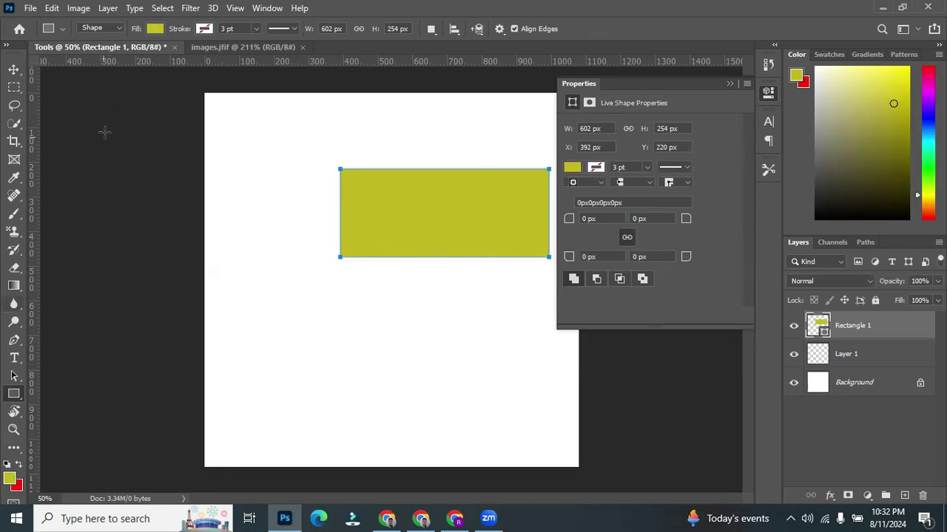
Set the foreground colour to dark green 1a4e02.
click(9, 479)
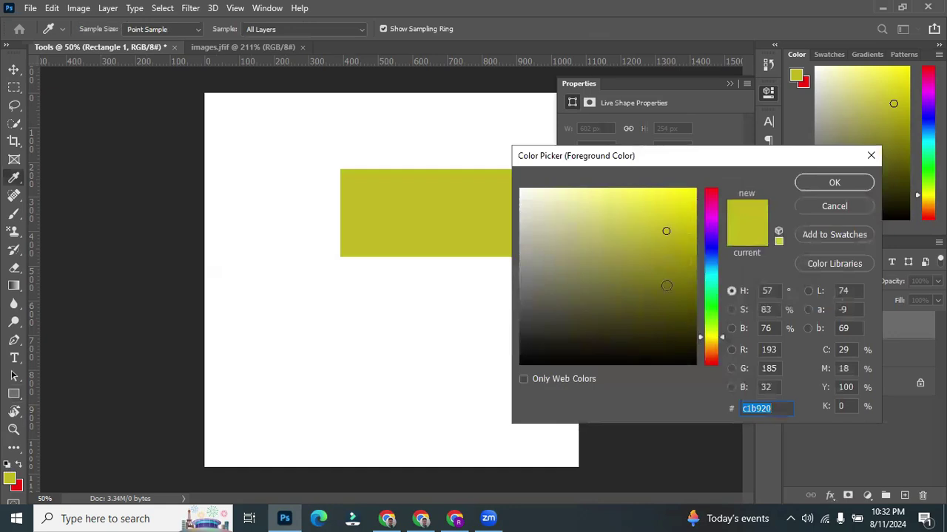
mouse_move(714, 266)
mouse_down()
mouse_move(713, 311)
mouse_move(691, 301)
mouse_up()
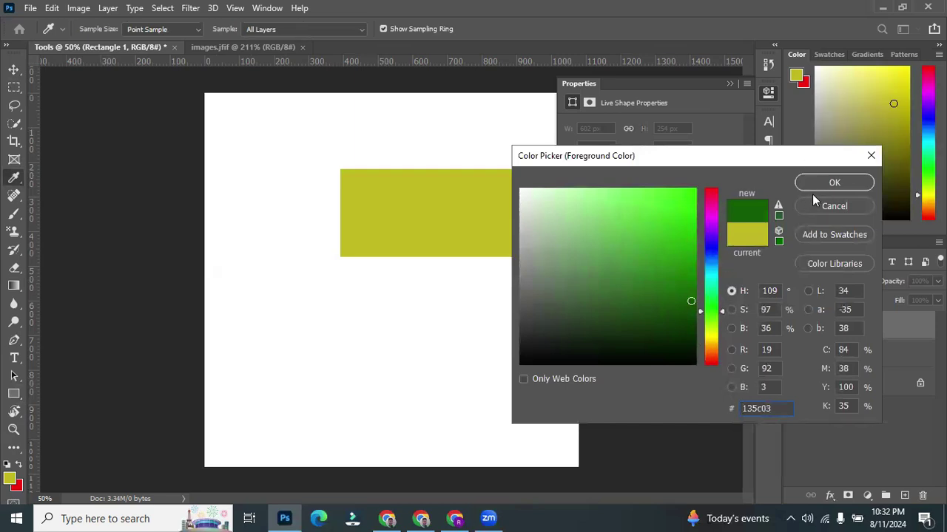
click(691, 258)
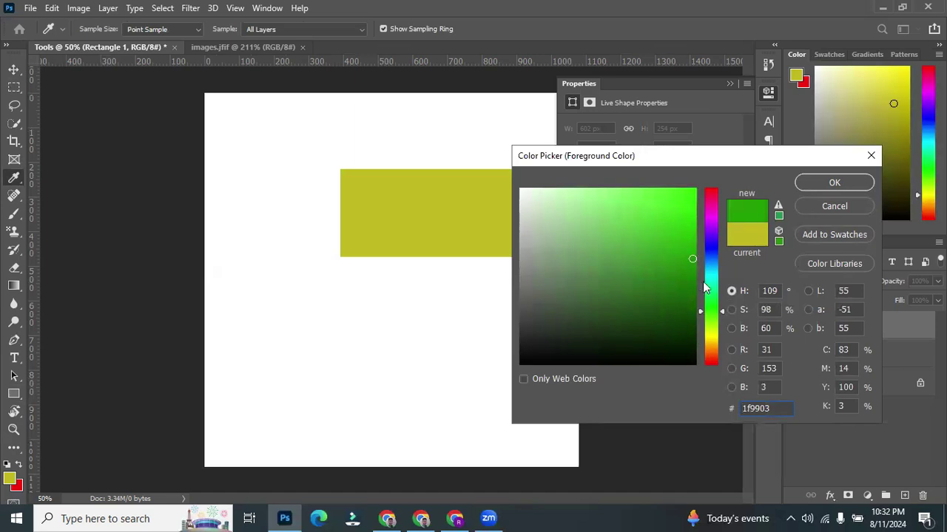
click(702, 306)
click(686, 321)
drag(704, 307, 711, 315)
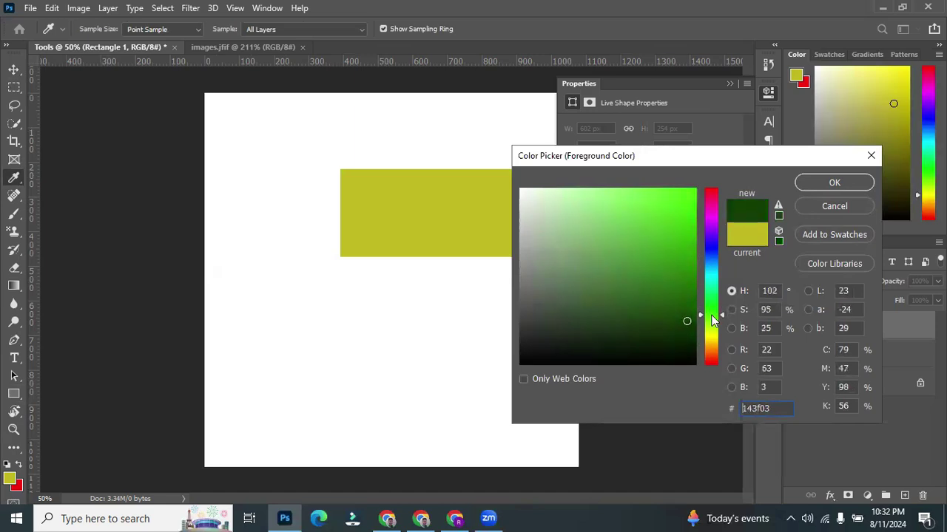
click(695, 281)
click(690, 311)
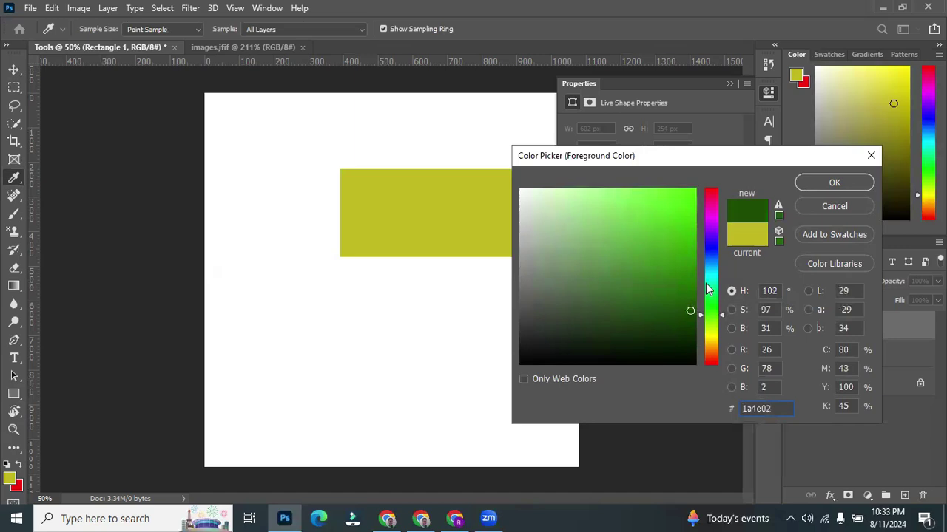
click(832, 183)
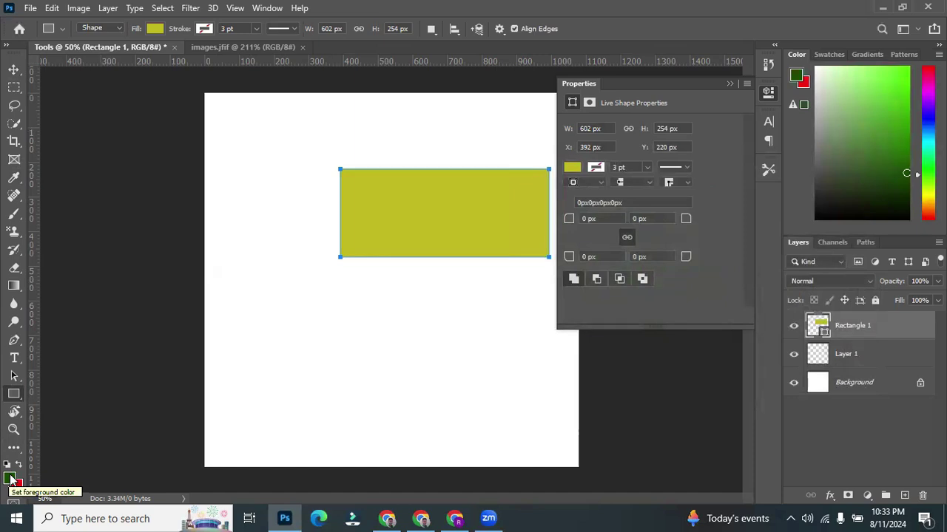
click(11, 478)
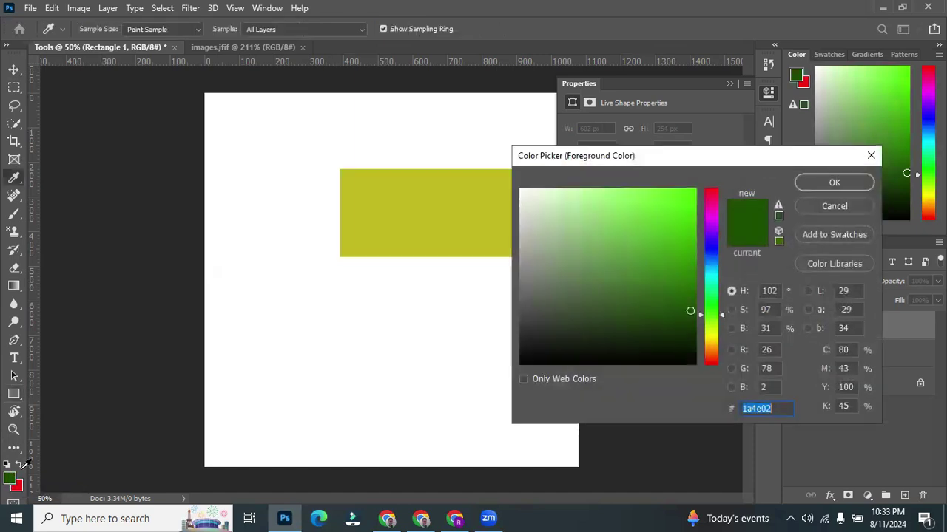
click(834, 184)
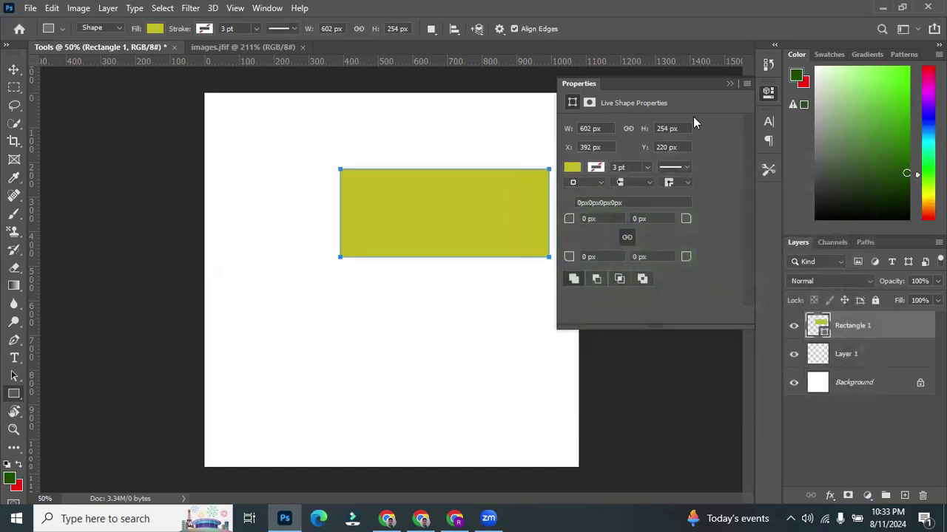
Create a second rectangle of 602 by 254 px overlapping the yellow-green one, and fill it with the dark green foreground colour.
click(728, 84)
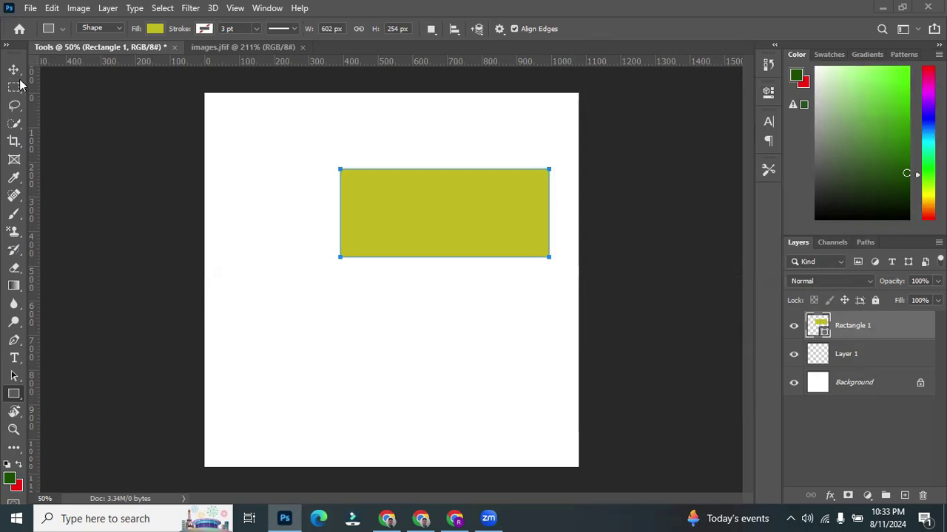
click(277, 186)
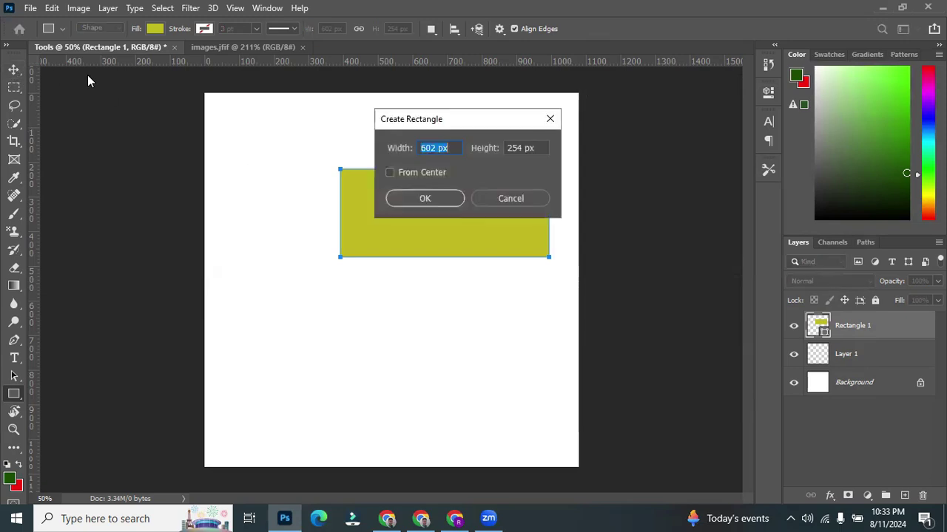
click(432, 198)
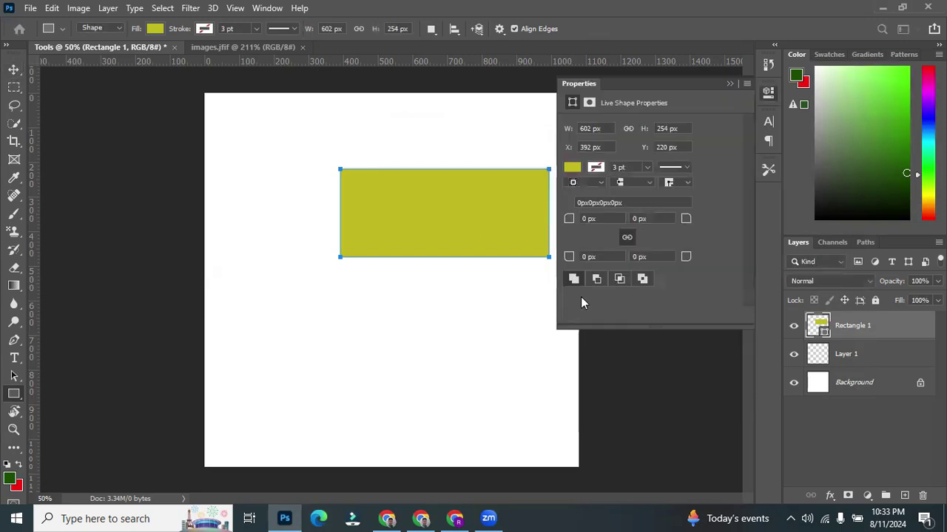
key(alt+BackSpace)
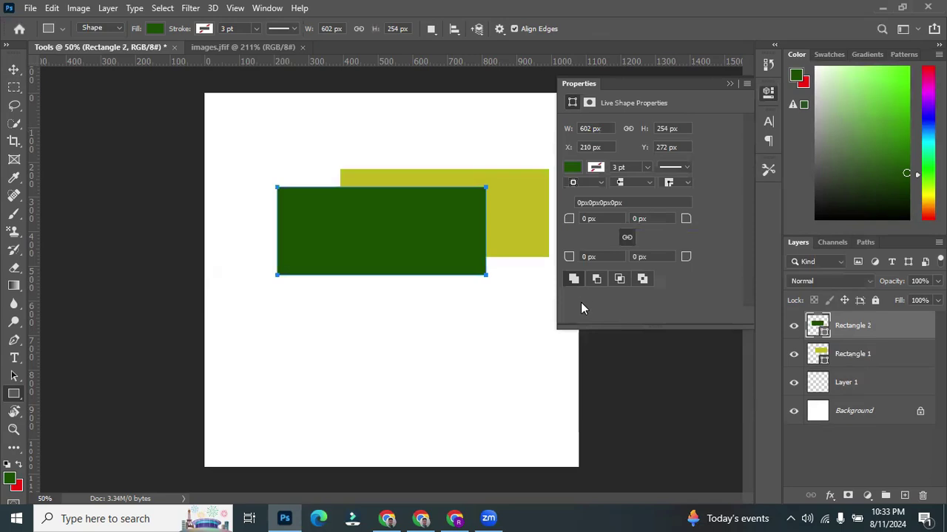
Hide the yellow-green rectangle's layer and move the dark green rectangle to about X 344 px, Y 198 px.
click(14, 68)
click(538, 196)
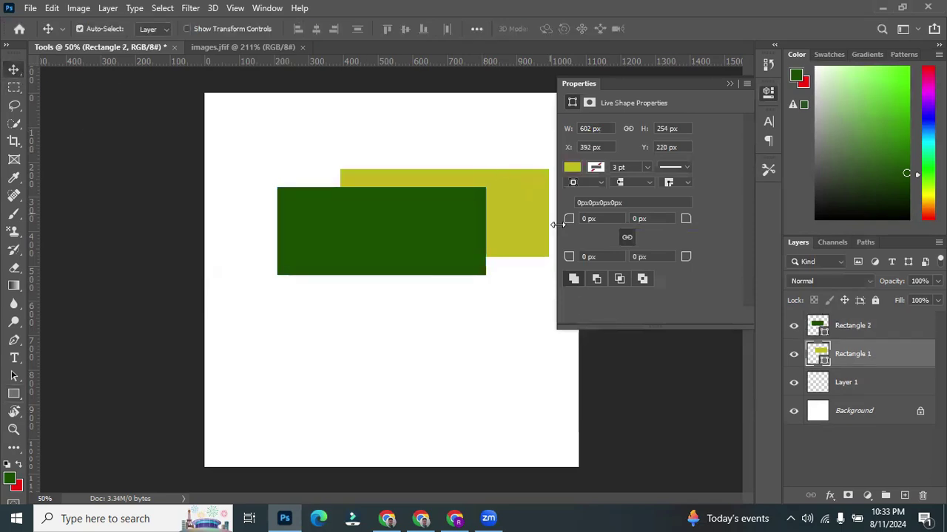
click(794, 354)
drag(427, 243, 474, 219)
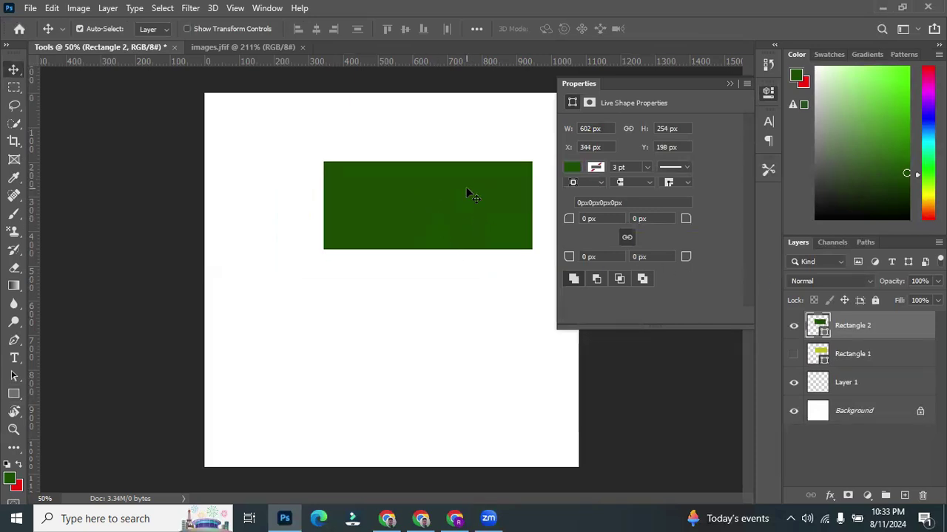
click(522, 185)
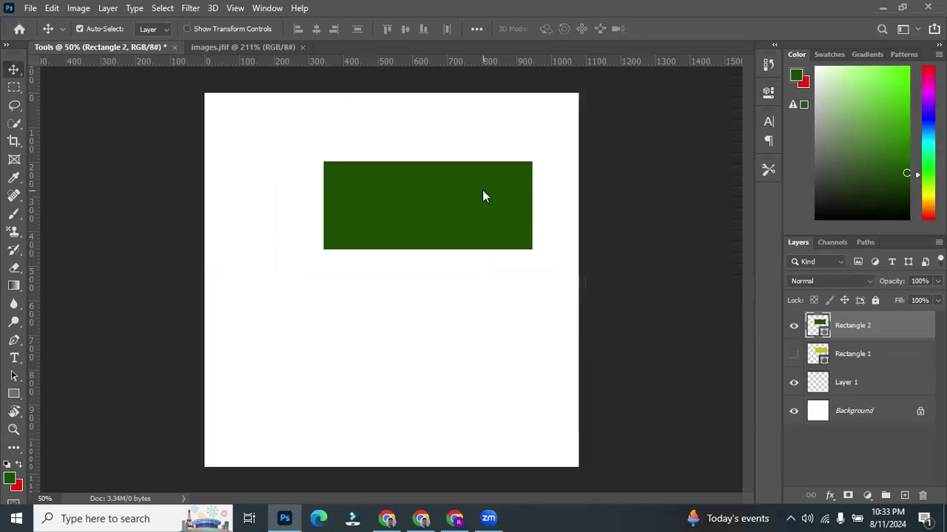
Free-transform the dark green rectangle to about 109% width and 118% height, and move it up to about X 366 px, Y 134 px.
key(ctrl+t)
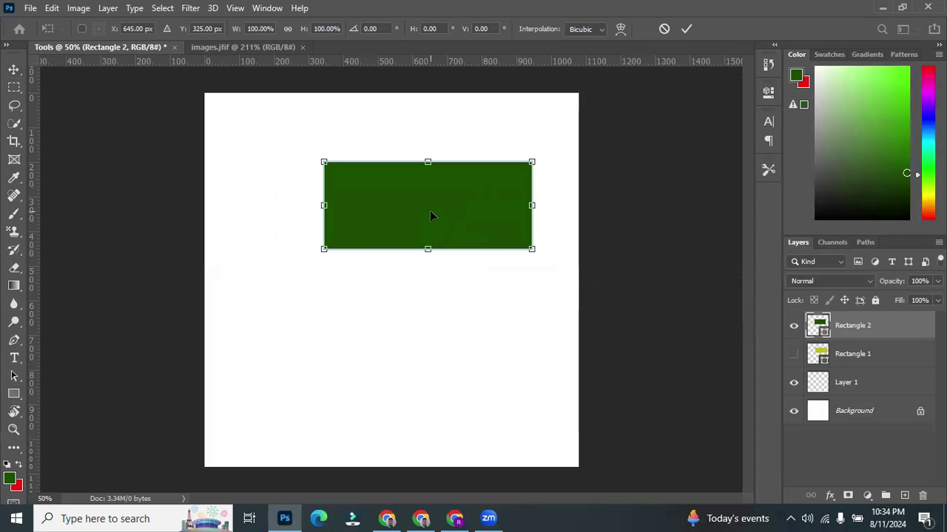
drag(429, 249, 429, 265)
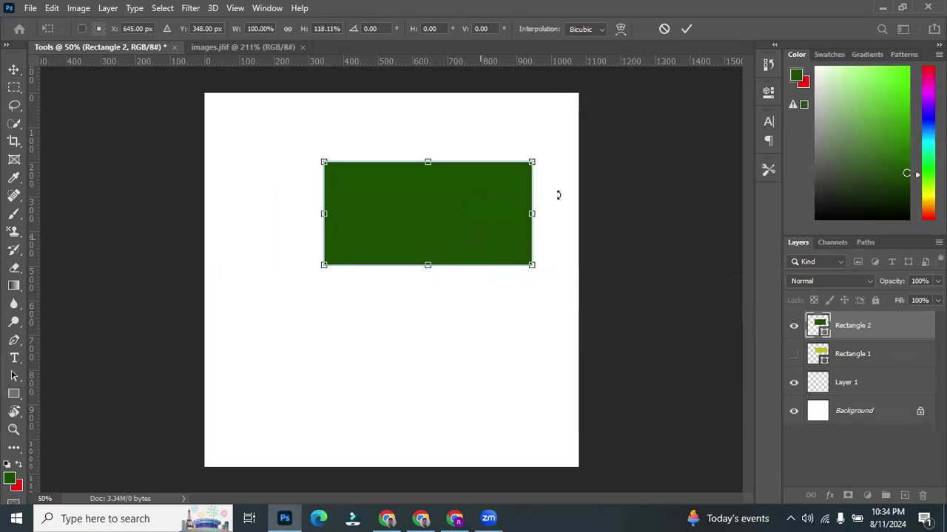
drag(533, 212, 551, 212)
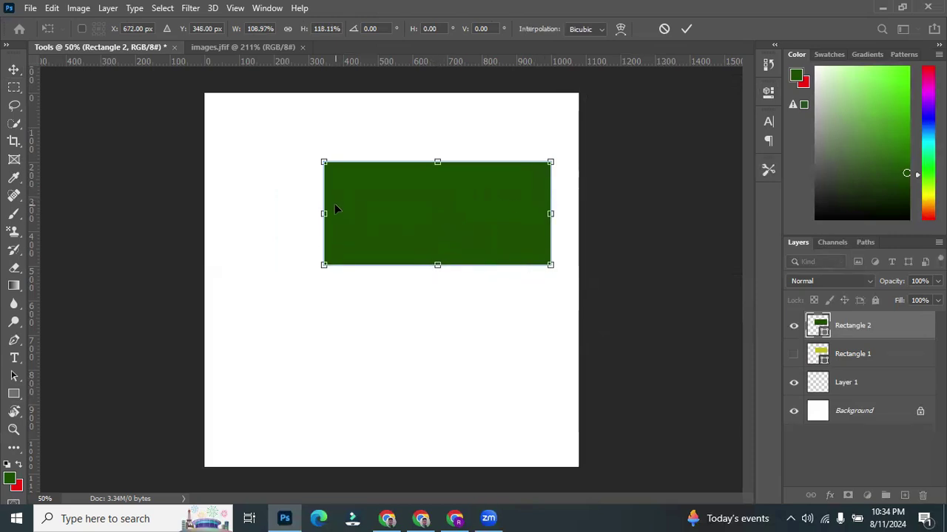
drag(433, 209, 456, 190)
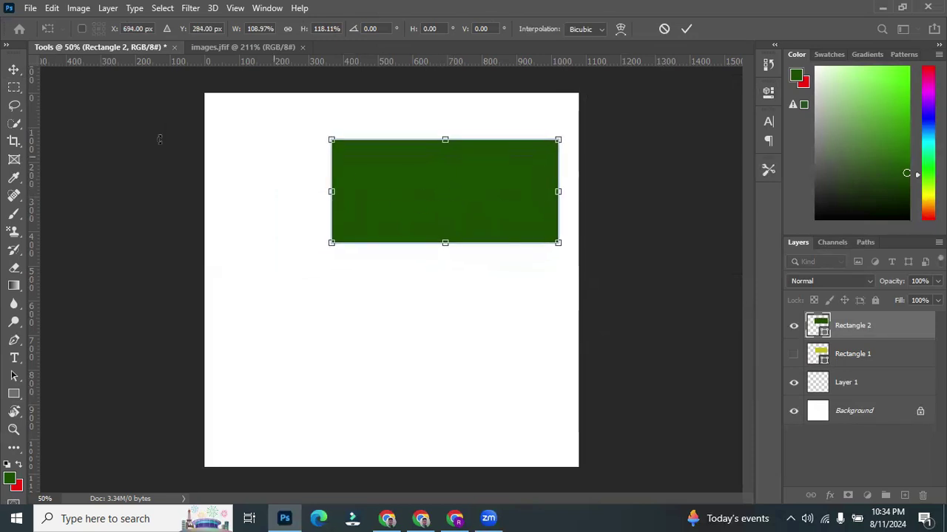
click(14, 69)
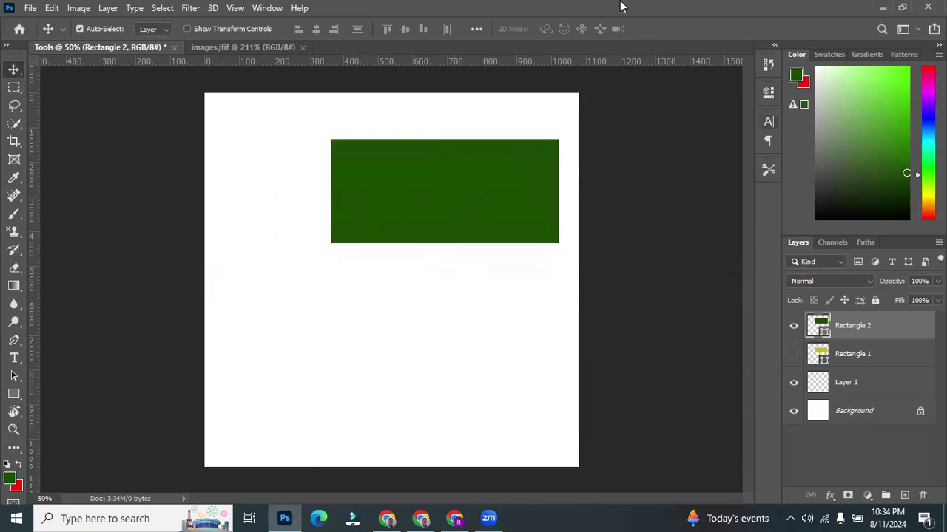
Undo a trial rounded rectangle below the green one and draw a thin vertical one about 22 by 792 px along the green rectangle's left edge.
click(14, 395)
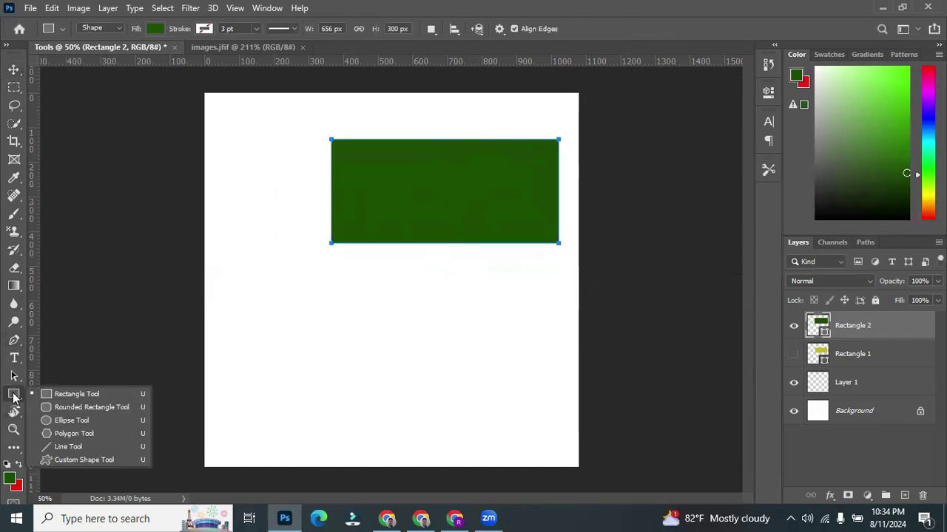
click(81, 414)
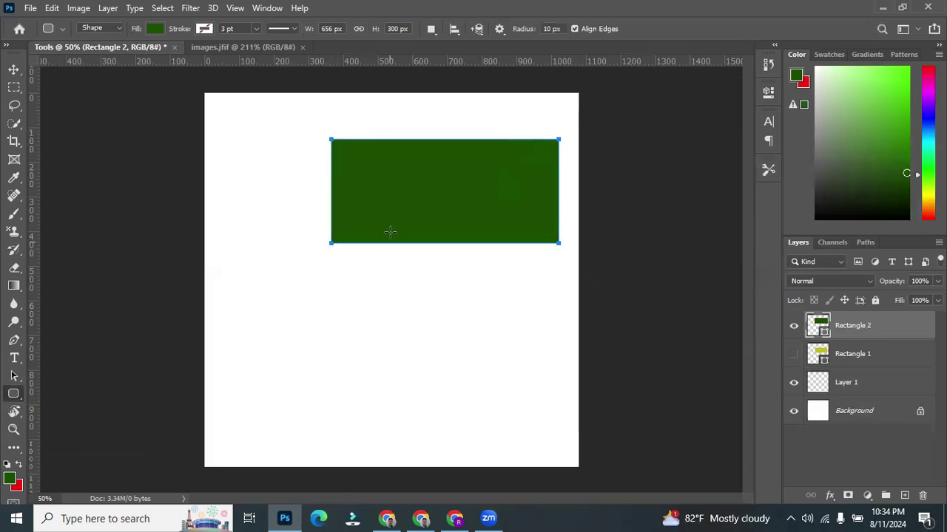
drag(335, 278, 505, 337)
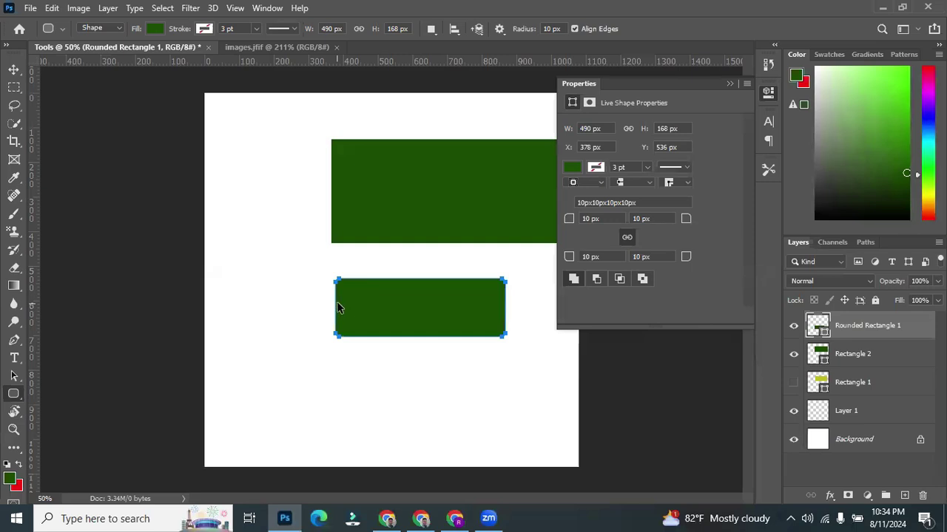
key(ctrl+z)
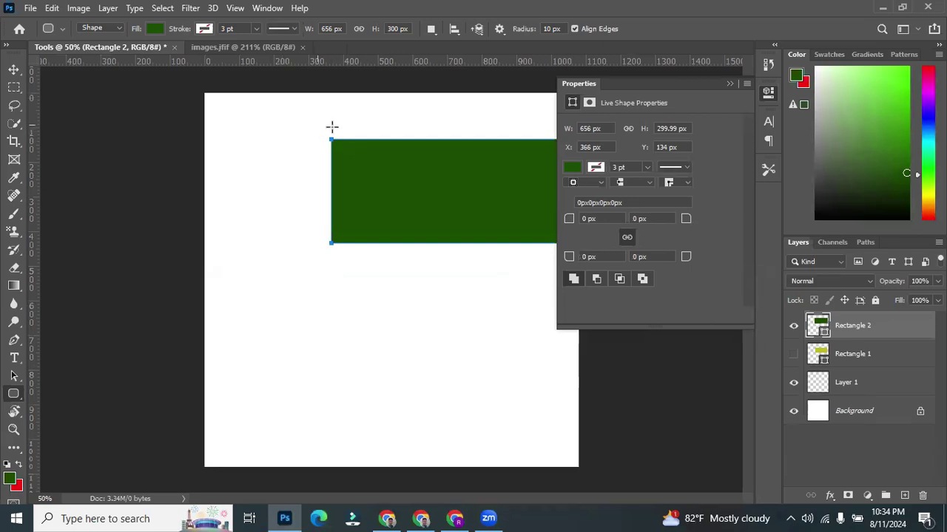
drag(324, 118, 331, 392)
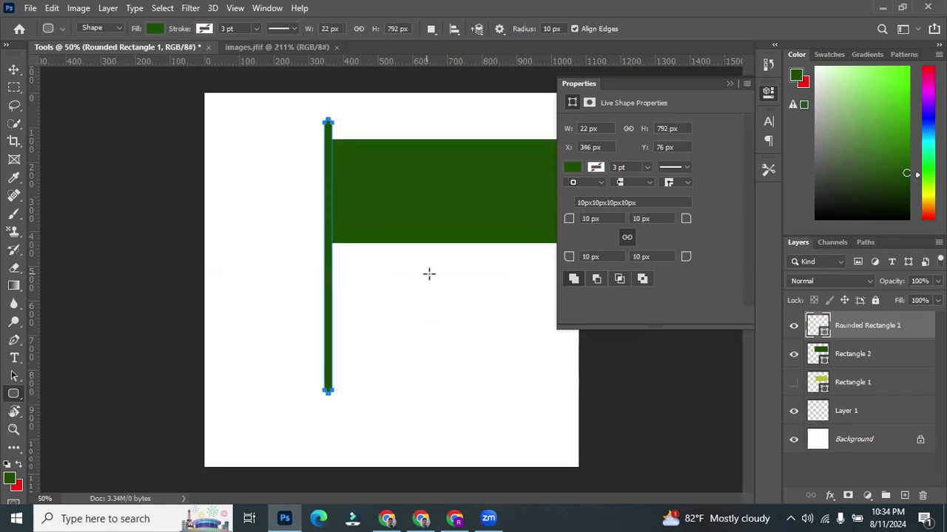
Set the foreground colour to near-black 030900 and fill the thin vertical rounded rectangle with it.
click(10, 478)
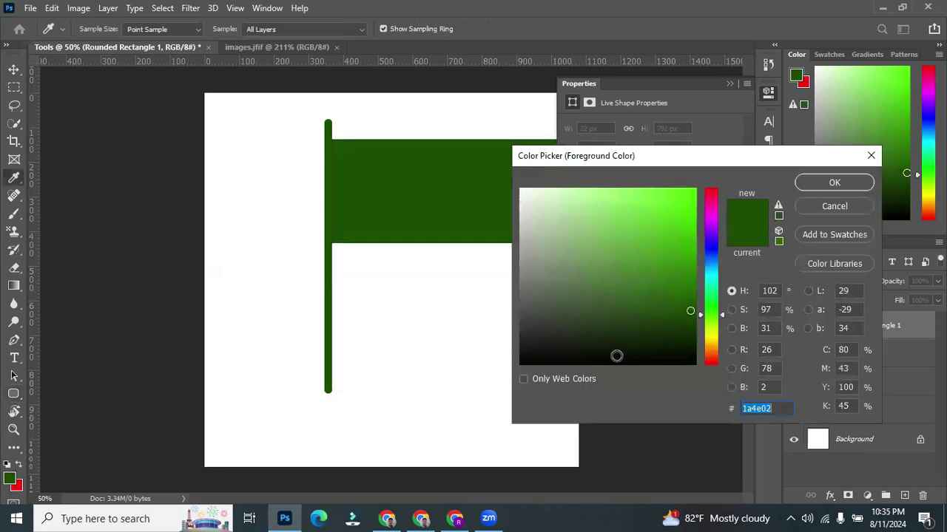
click(692, 359)
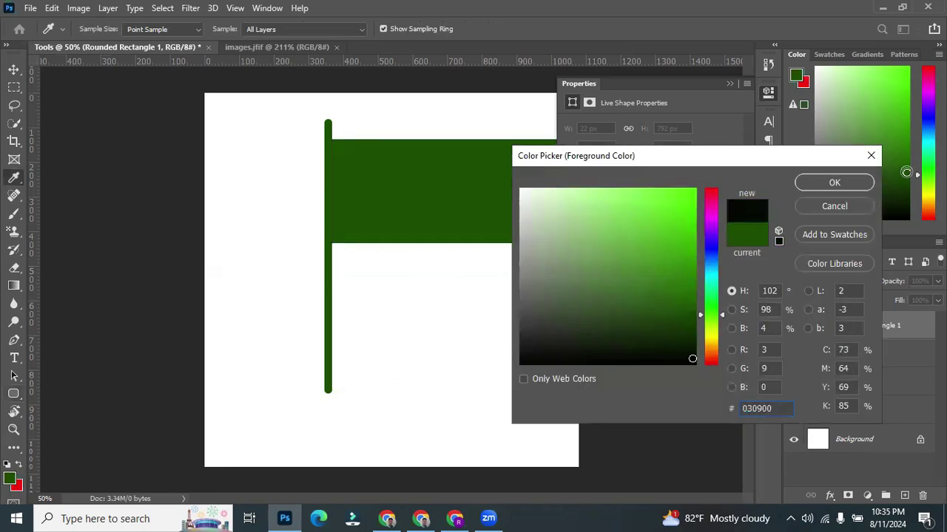
click(833, 184)
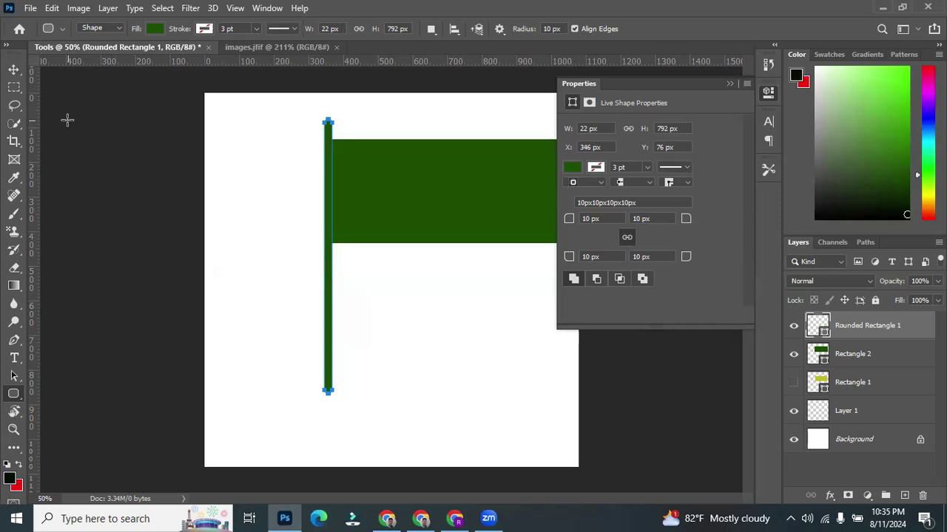
key(alt+BackSpace)
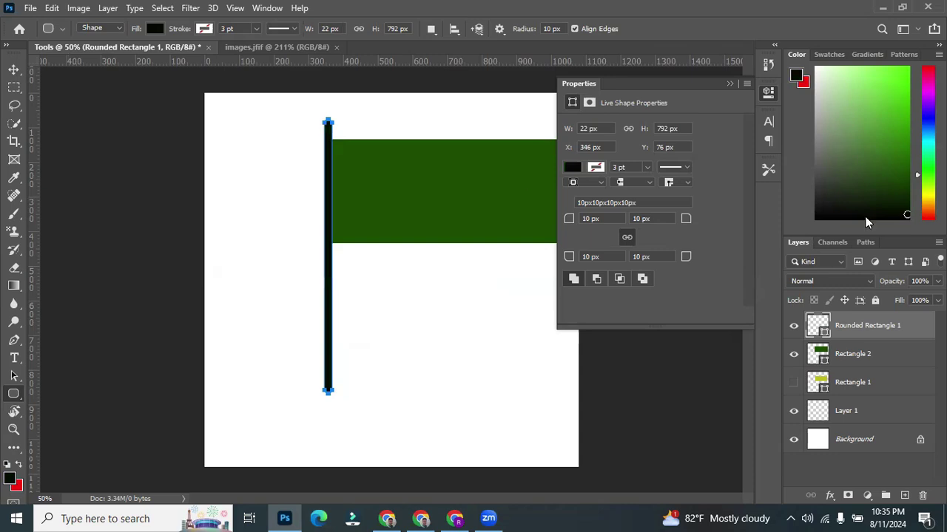
click(774, 97)
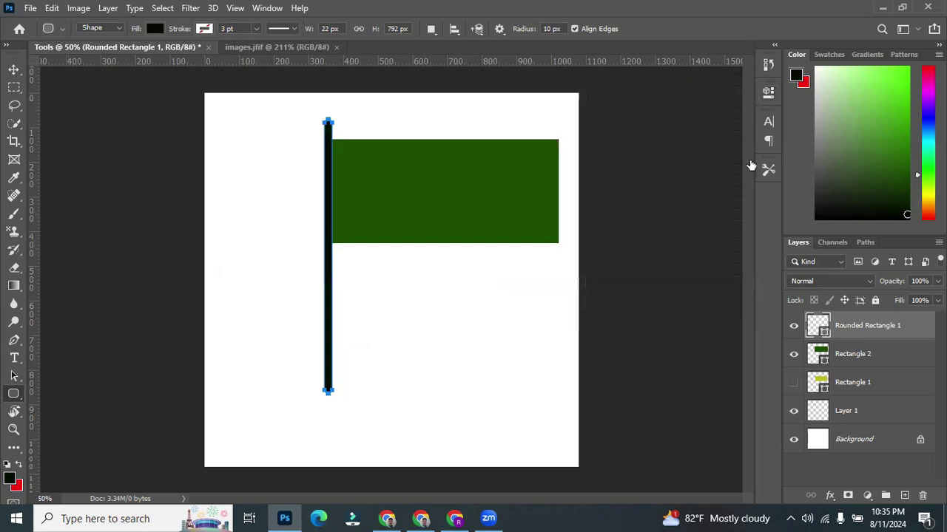
click(14, 70)
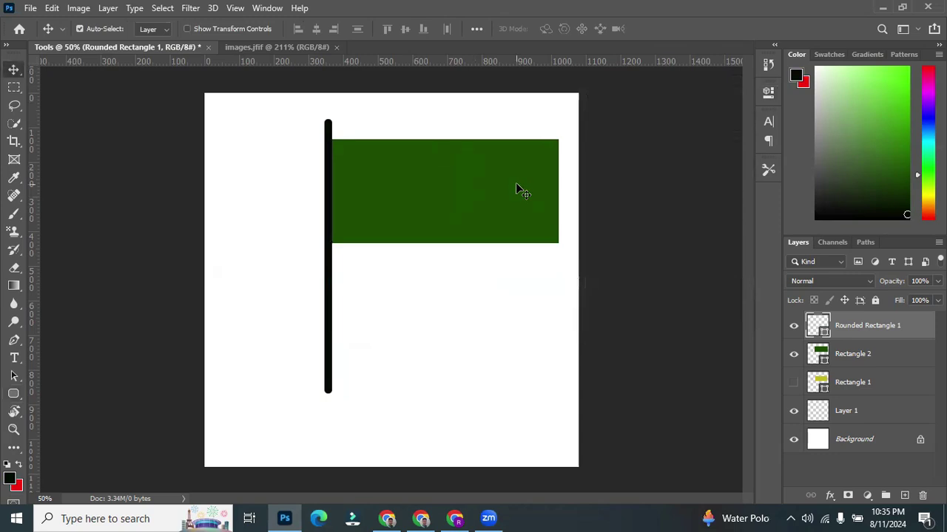
Draw a circle about 228 px in diameter over the green rectangle with the Ellipse tool.
click(15, 394)
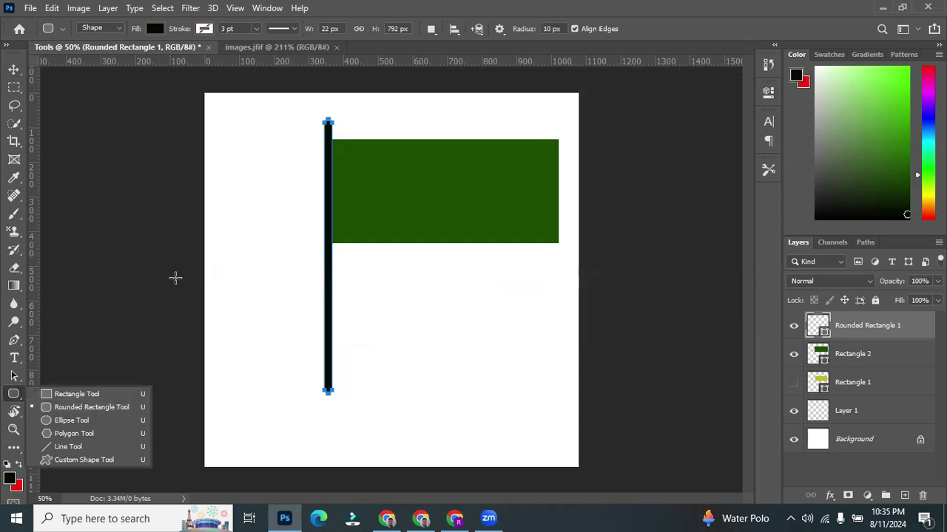
click(13, 69)
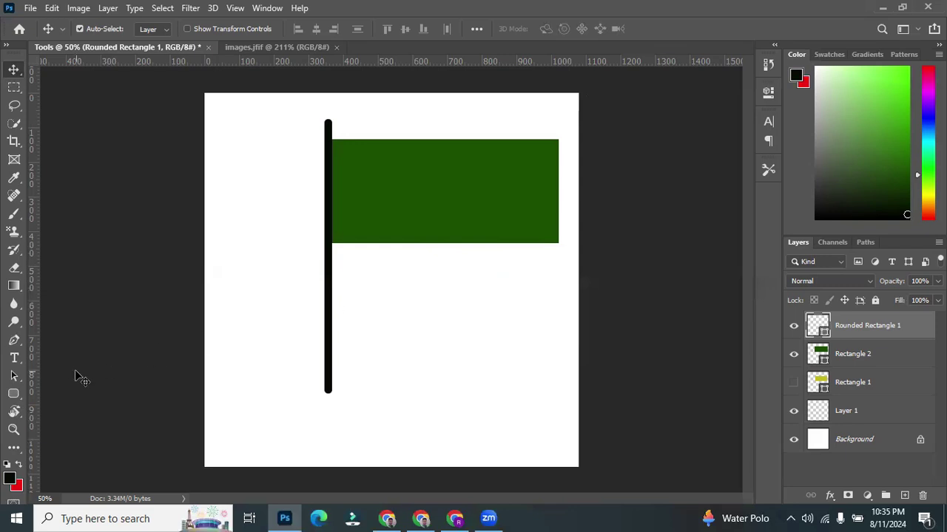
click(12, 395)
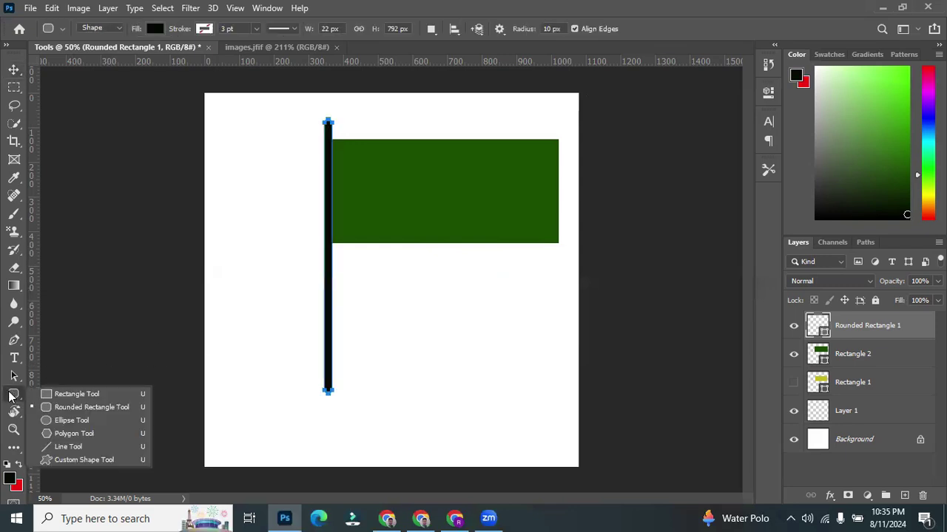
click(71, 420)
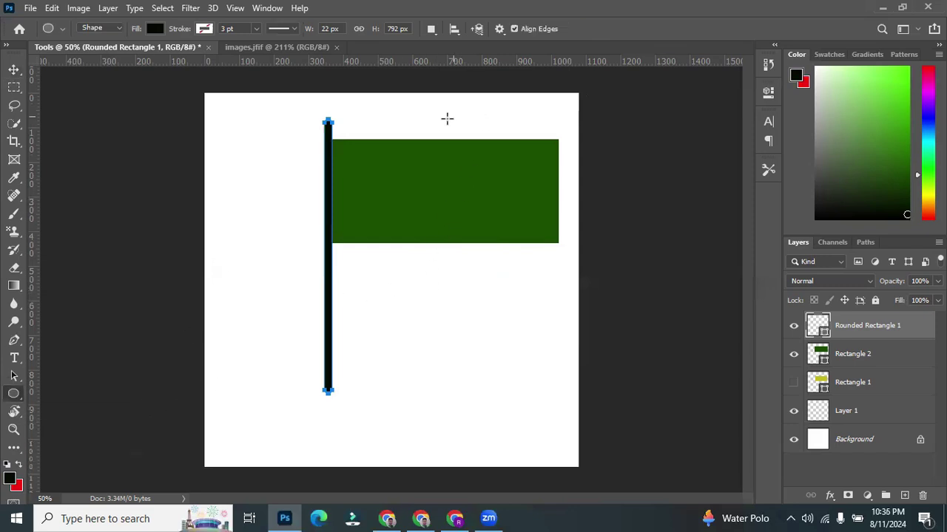
drag(424, 168, 511, 215)
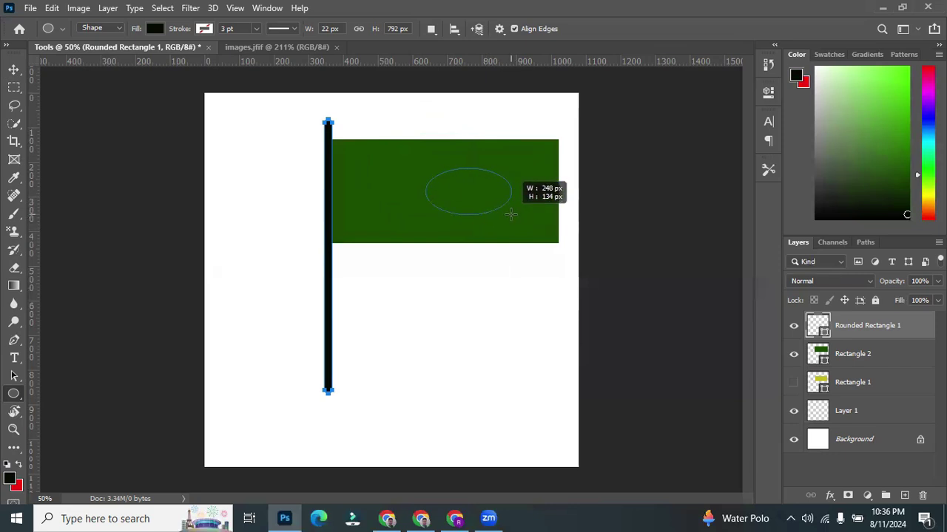
mouse_move(510, 215)
mouse_down()
mouse_move(539, 232)
mouse_move(507, 197)
mouse_move(523, 207)
mouse_up()
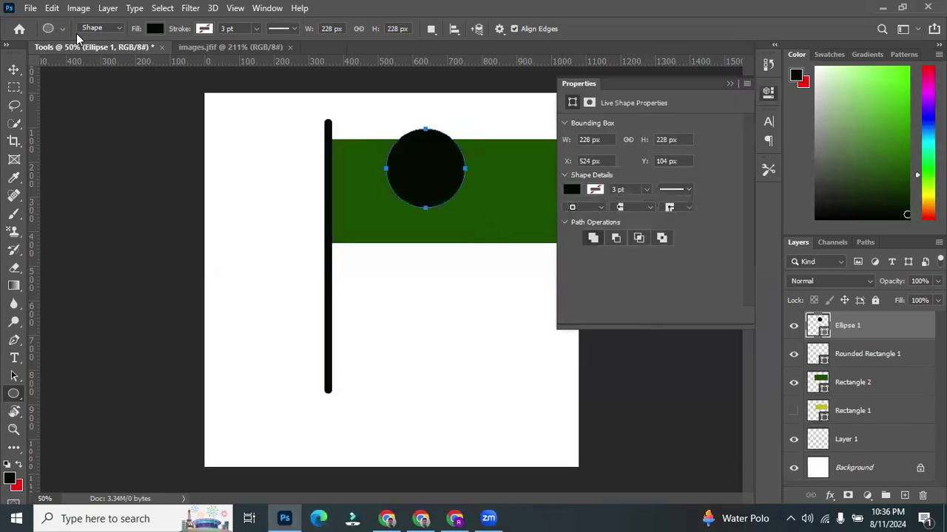
Move the circle down inside the green rectangle to about X 622 px, Y 170 px.
click(15, 69)
drag(446, 175, 481, 198)
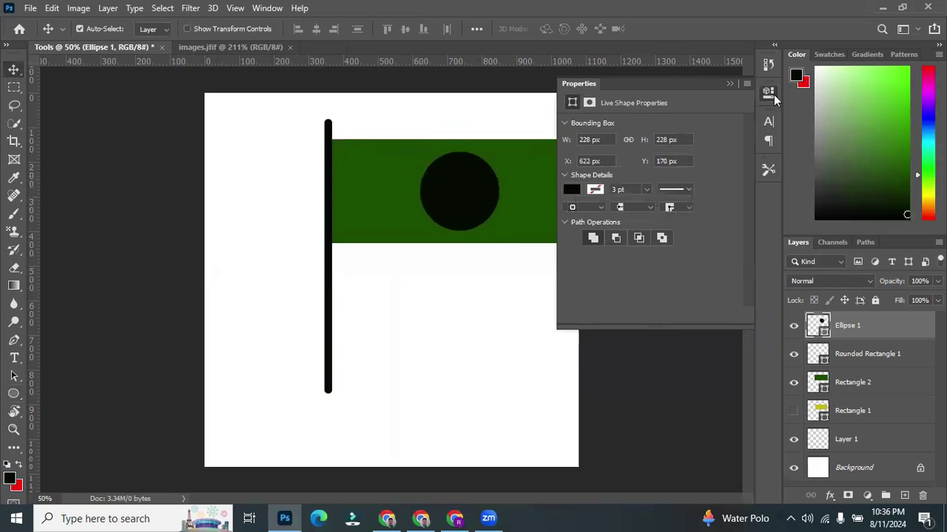
click(768, 92)
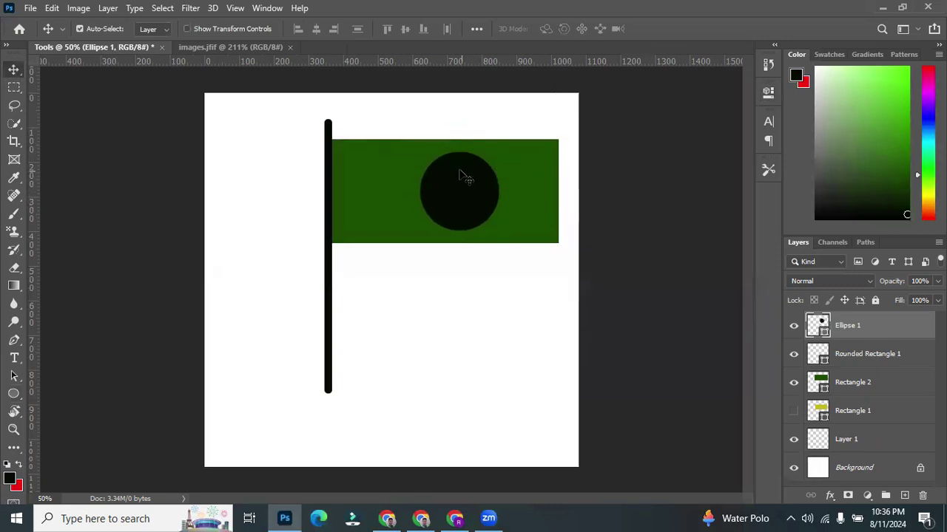
Nudge the circle slightly up and further left so it sits roughly centred on the green rectangle.
key(Up)
key(Up)
key(Left)
key(Left)
key(Left)
key(Left)
key(Left)
key(Left)
key(Left)
key(Left)
key(Left)
key(Left)
key(Left)
key(Left)
key(Left)
key(Left)
key(Left)
key(Left)
key(Left)
key(Left)
key(Left)
key(Left)
key(Left)
key(Left)
key(Left)
key(Left)
key(Left)
key(Left)
key(Left)
key(Left)
key(Left)
key(Left)
key(Left)
key(Left)
key(Left)
key(Left)
key(Left)
key(Left)
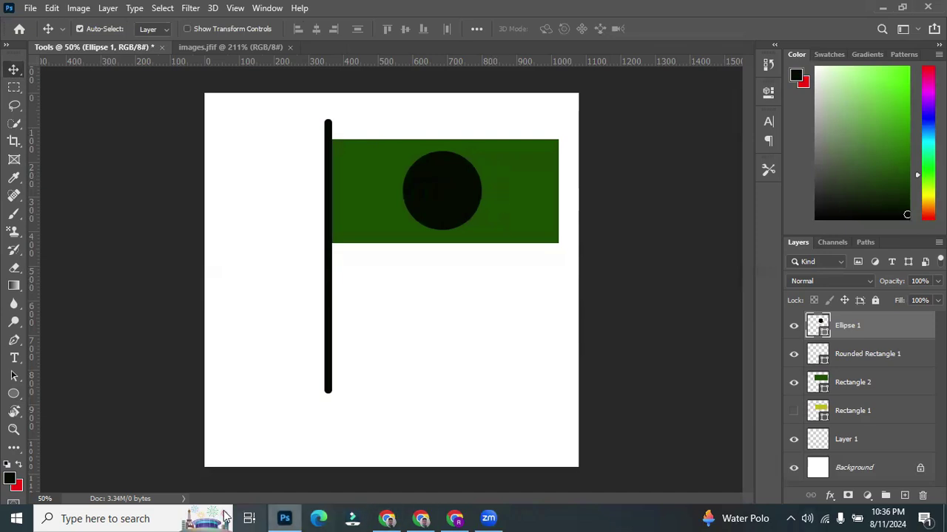
Set the foreground colour to red f80617 and fill the circle on the flag with it.
click(10, 478)
click(712, 198)
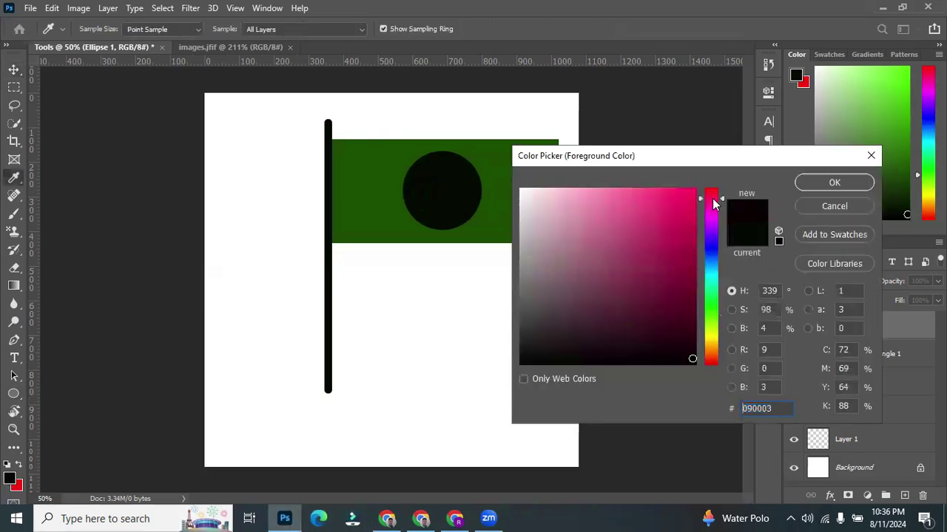
drag(712, 198, 712, 191)
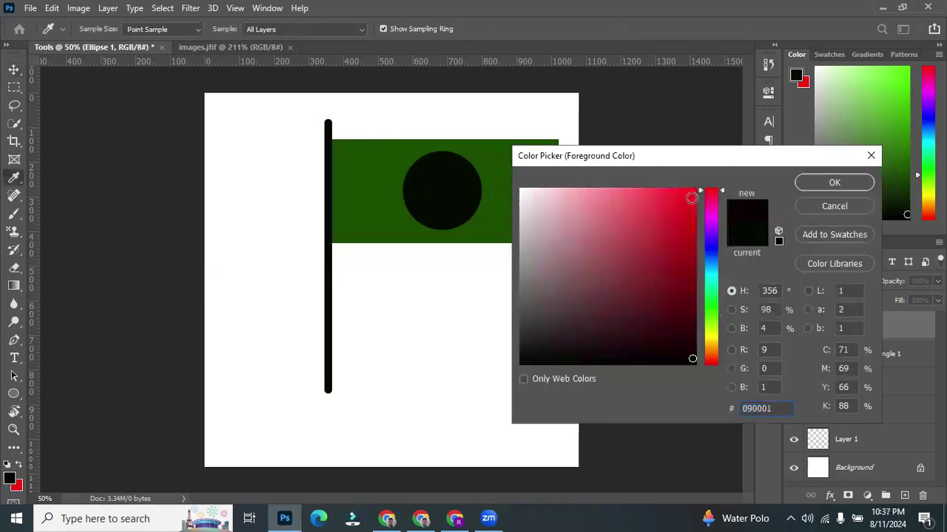
click(692, 195)
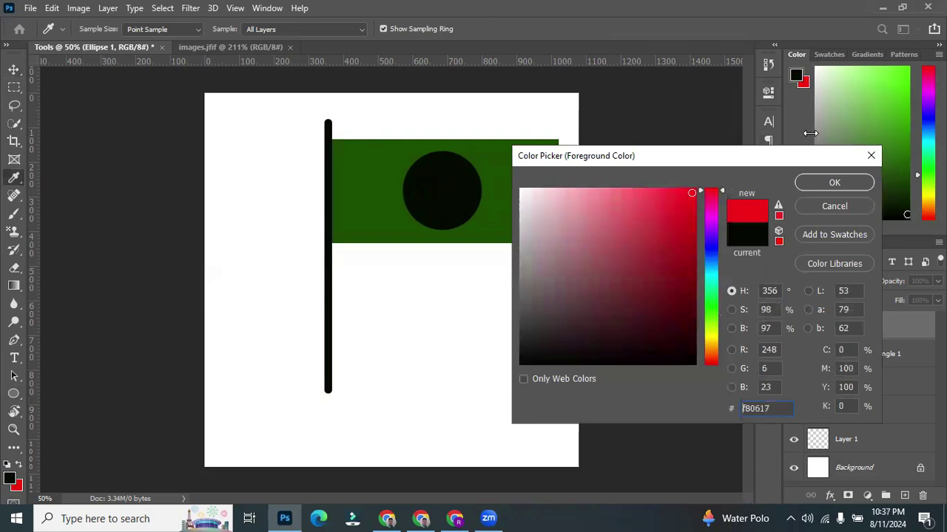
click(834, 185)
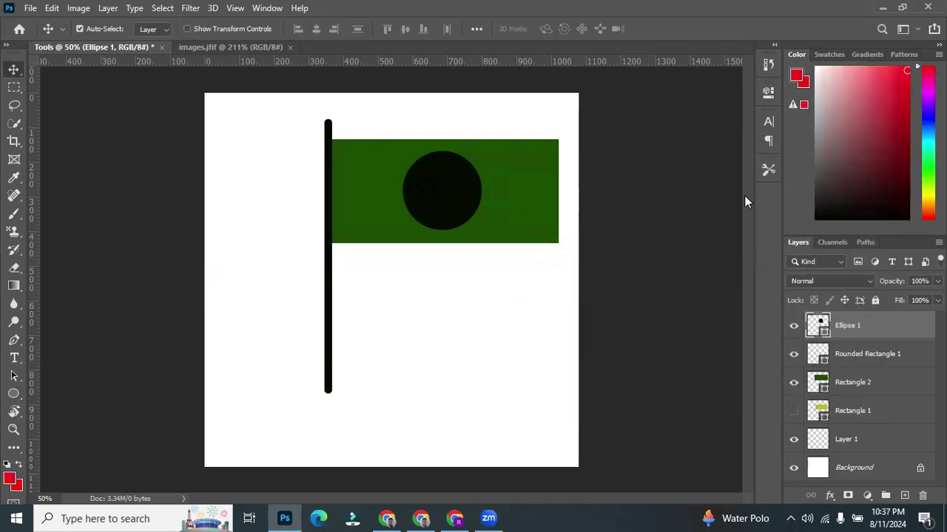
key(alt+BackSpace)
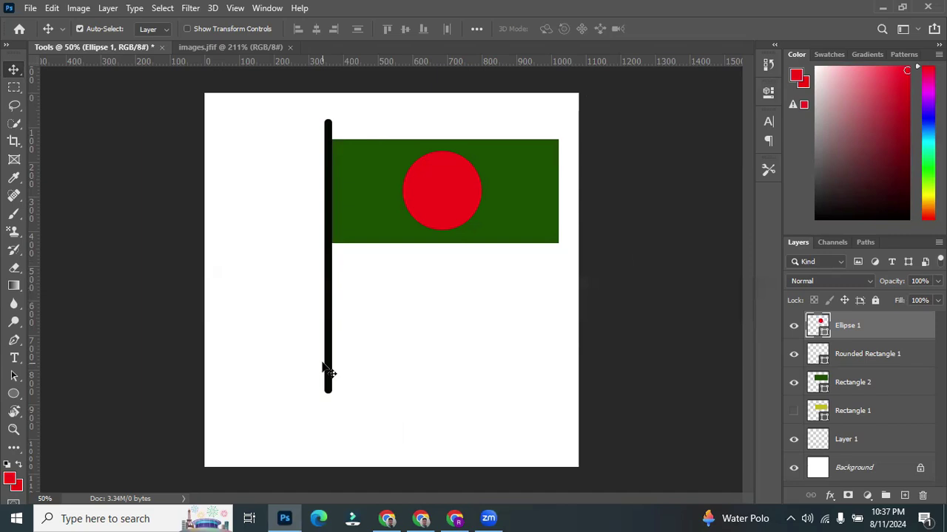
Draw a rectangle about 226 by 134 px over the pole's lower end as the flag's base.
click(13, 393)
click(58, 393)
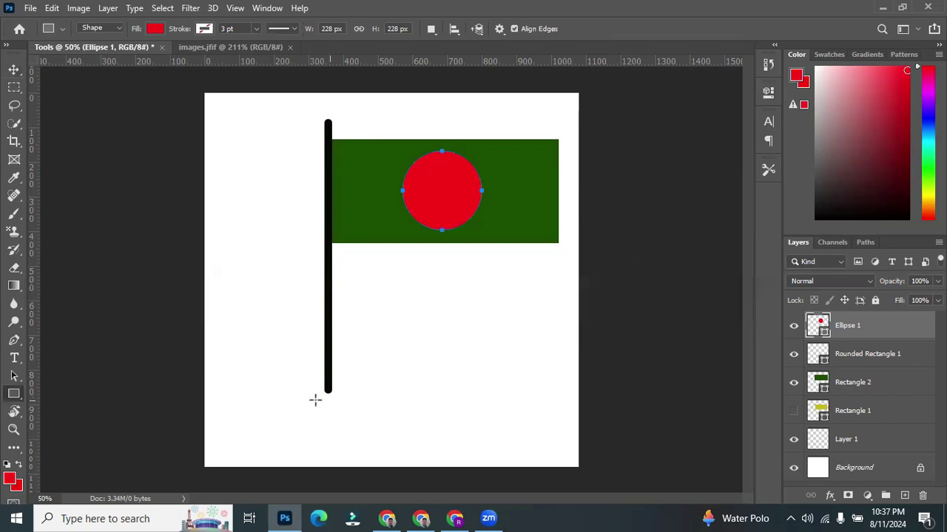
mouse_move(290, 382)
mouse_down()
mouse_move(367, 415)
mouse_move(369, 428)
mouse_up()
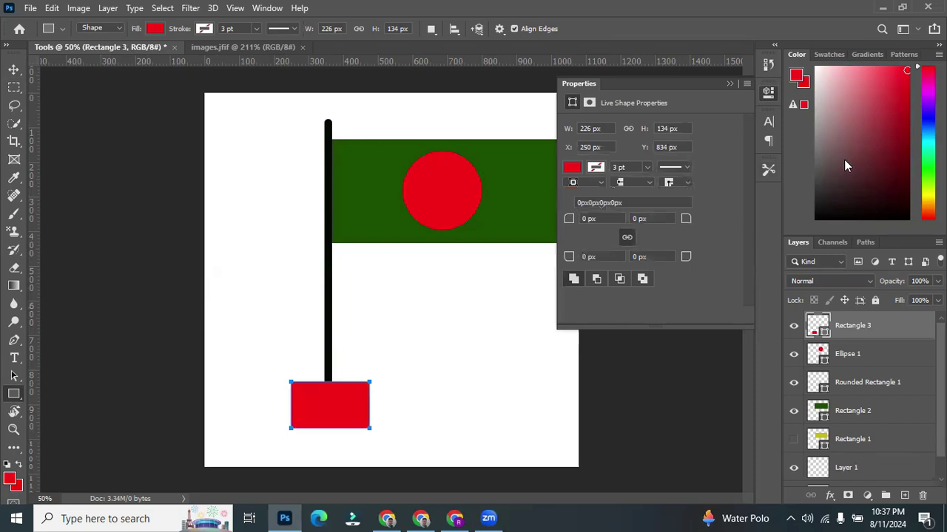
Set the foreground colour to dark grey 3b3b3b to recolour the base rectangle, and switch to the Move tool.
click(10, 480)
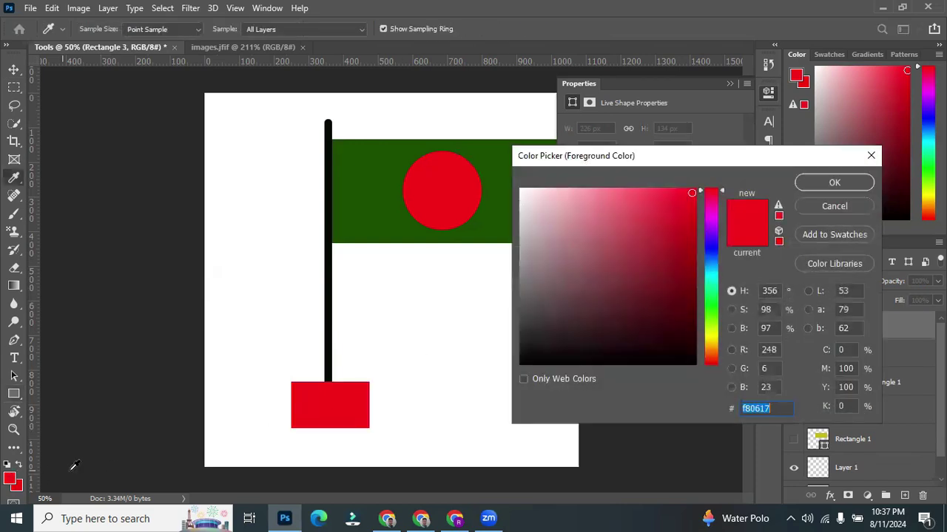
click(520, 324)
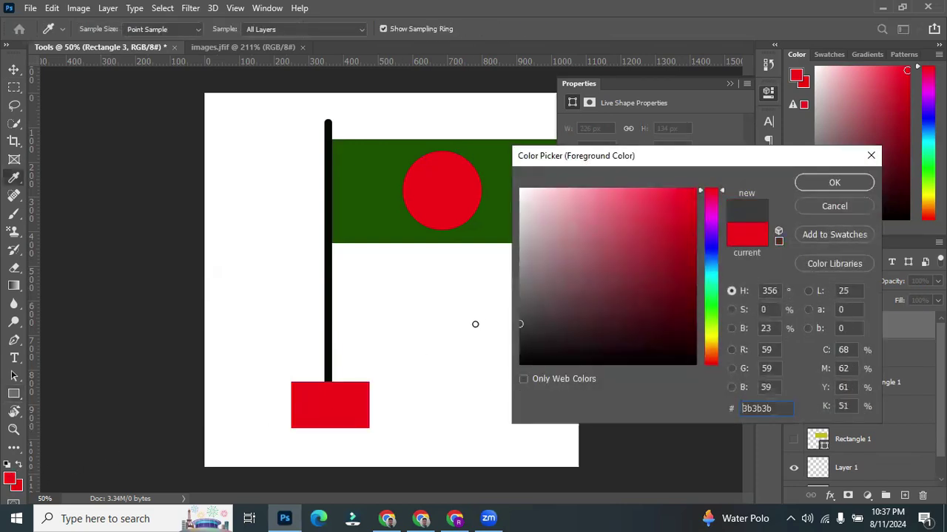
click(834, 182)
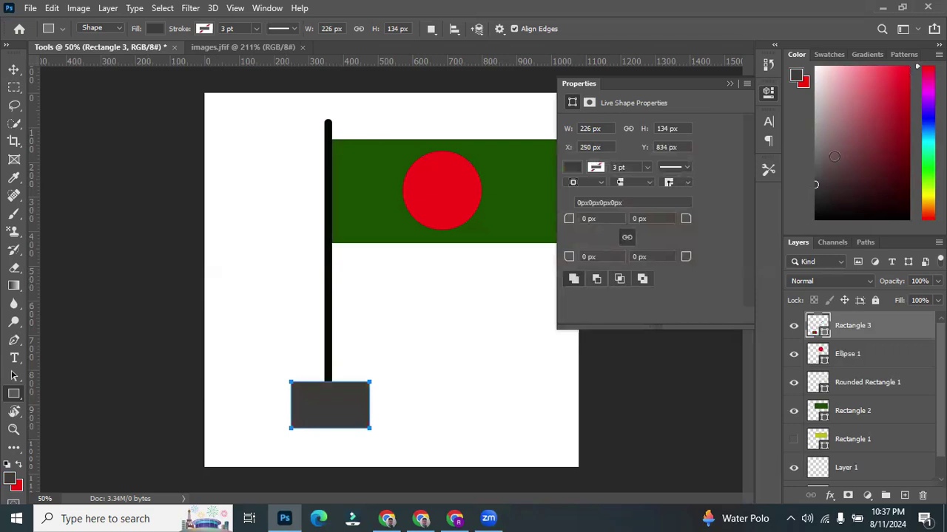
click(767, 96)
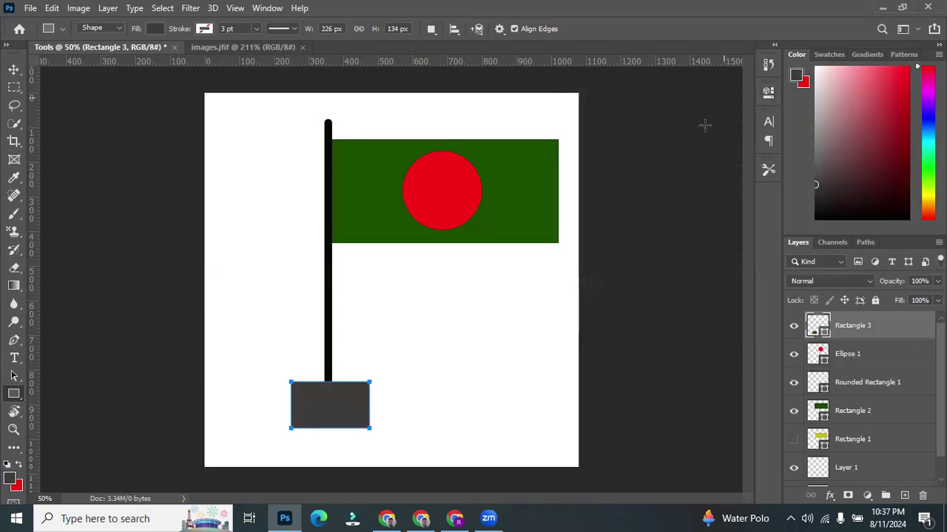
click(15, 70)
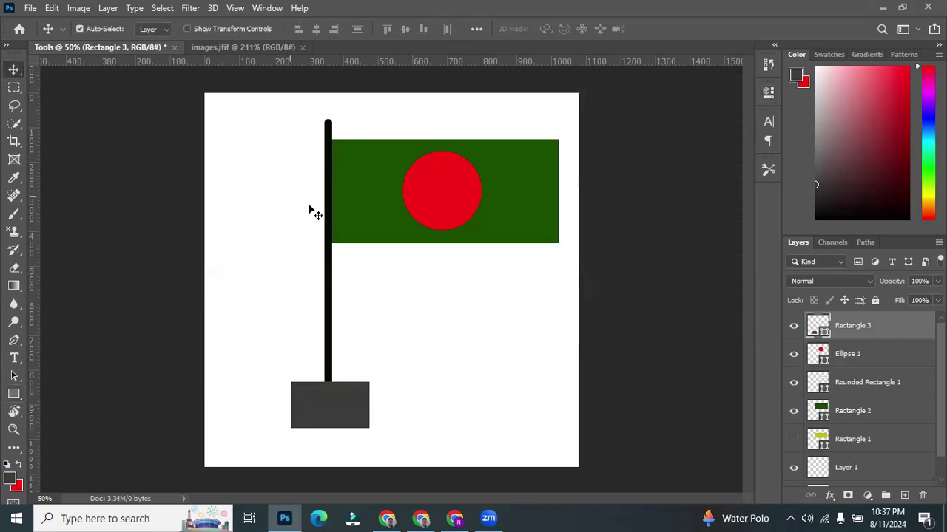